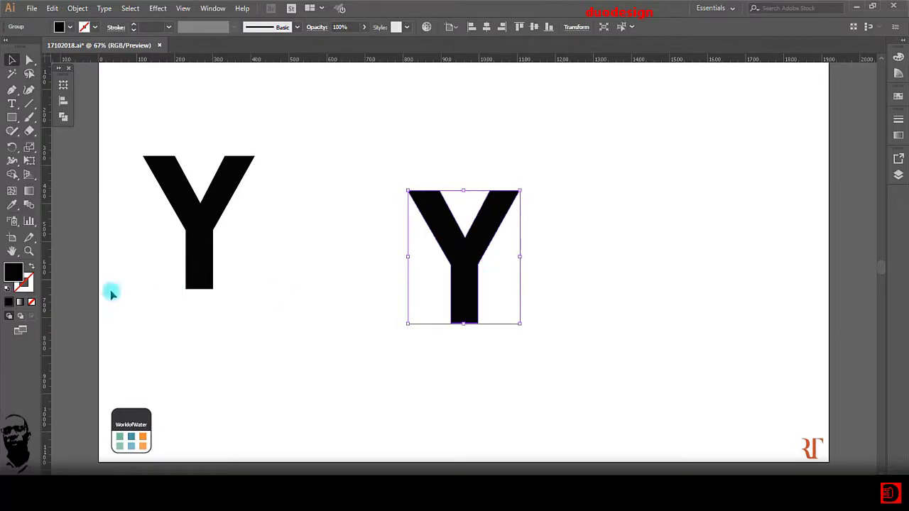
Swap the fill and stroke of the second Y, and draw a vertical line up from its stem's lower left corner.
click(30, 265)
click(586, 343)
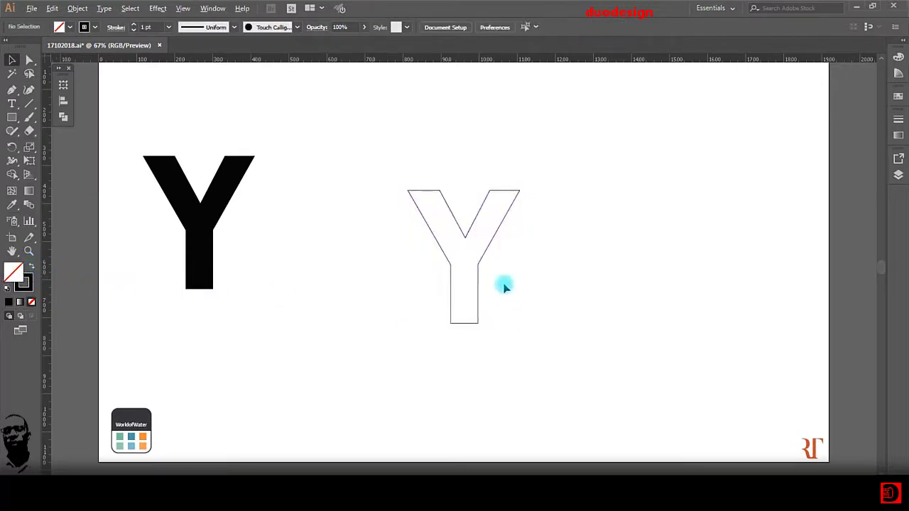
scroll(504, 286, up, 4)
click(29, 104)
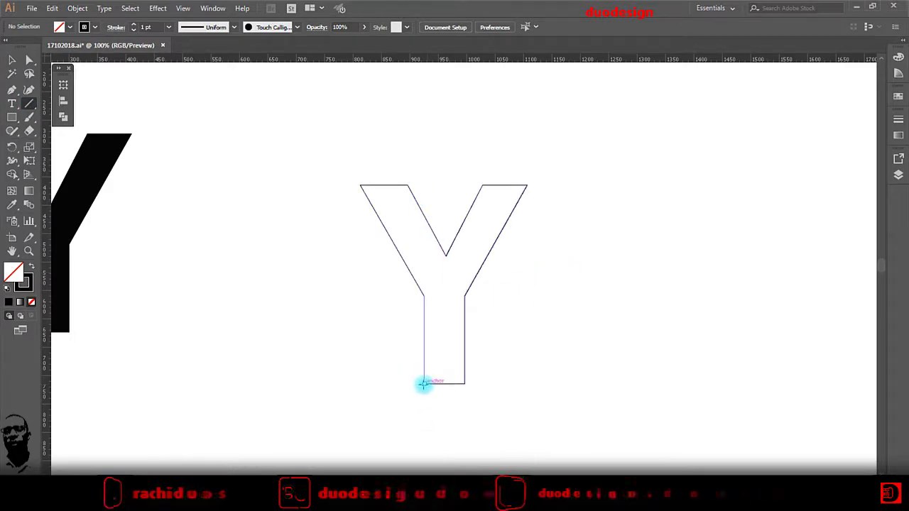
drag(424, 383, 431, 157)
Extend only the lower end of the vertical line straight down past the Y's base.
click(28, 61)
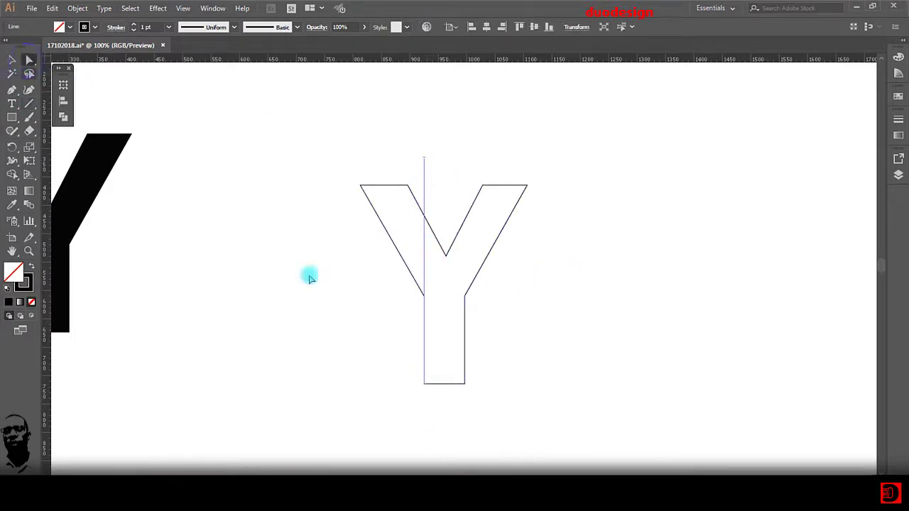
click(309, 276)
drag(424, 384, 424, 418)
click(238, 248)
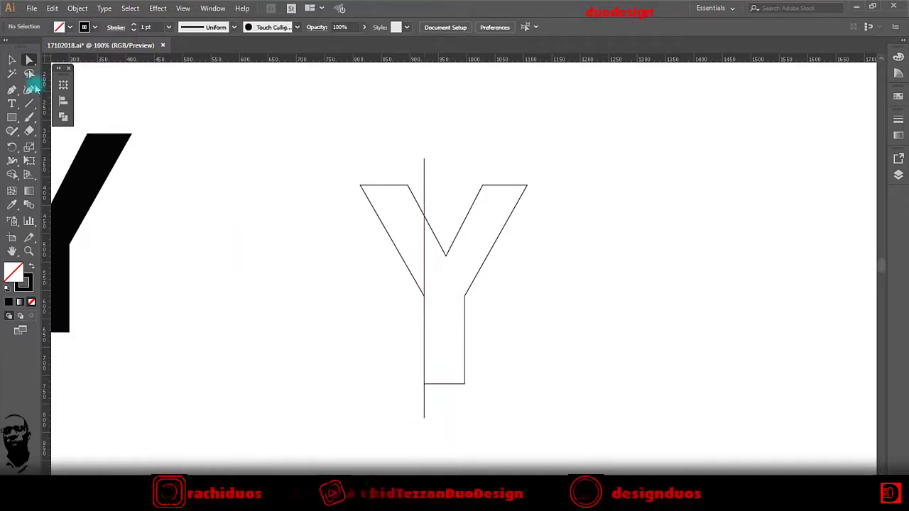
Duplicate the vertical line onto the stem's right edge and set both lines' stroke weight to 10 pt.
click(12, 61)
drag(426, 185, 466, 192)
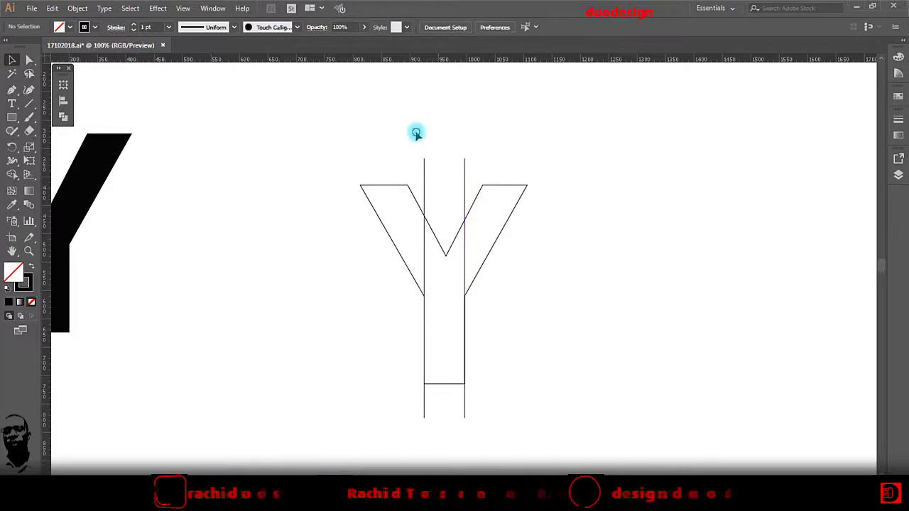
drag(417, 132, 470, 167)
click(134, 27)
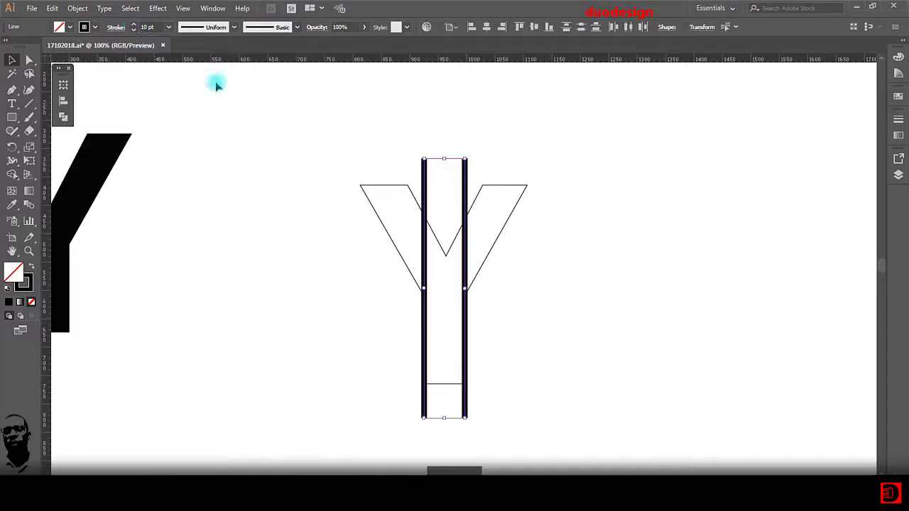
click(479, 125)
Blend the two thick vertical lines along the stem's edges with the Blend tool.
drag(395, 126, 482, 161)
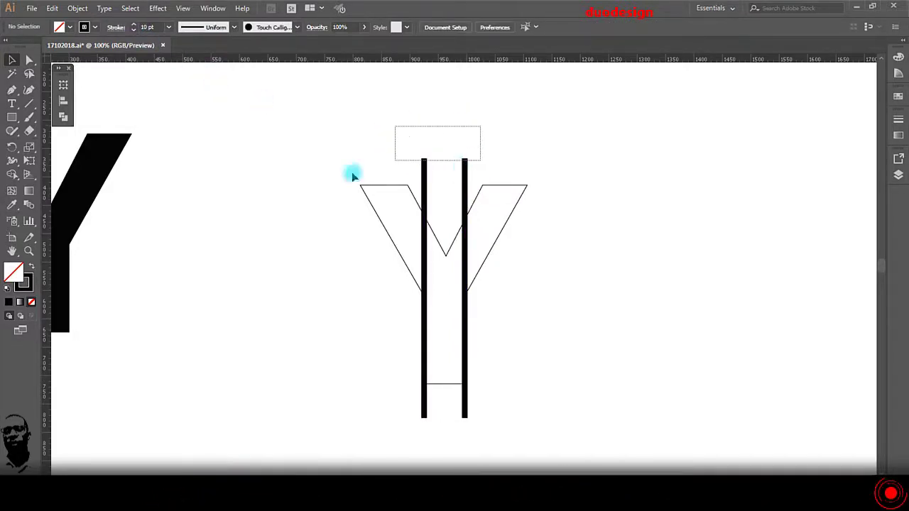
click(29, 205)
click(424, 162)
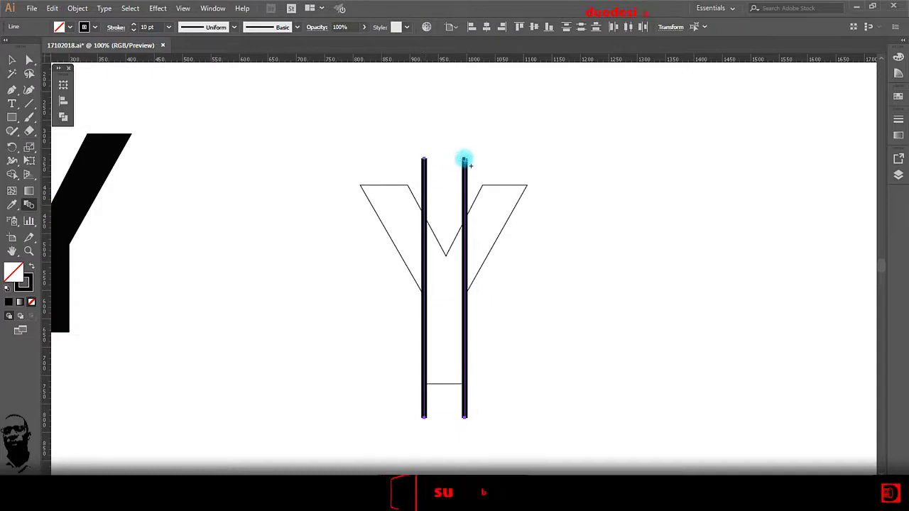
click(464, 159)
Set the vertical lines' blend spacing to Specified Steps with 3 steps, with preview on.
double_click(30, 204)
click(623, 224)
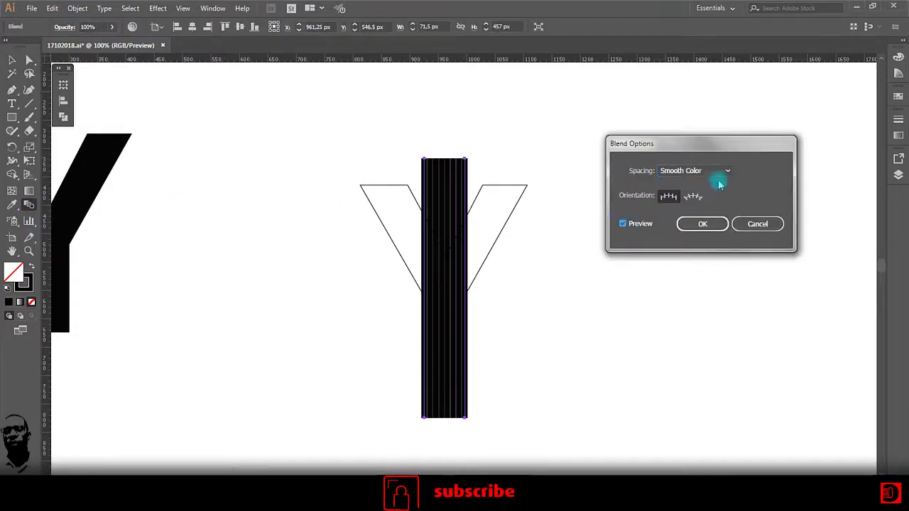
click(722, 173)
click(711, 192)
key(Down)
key(Down)
key(Down)
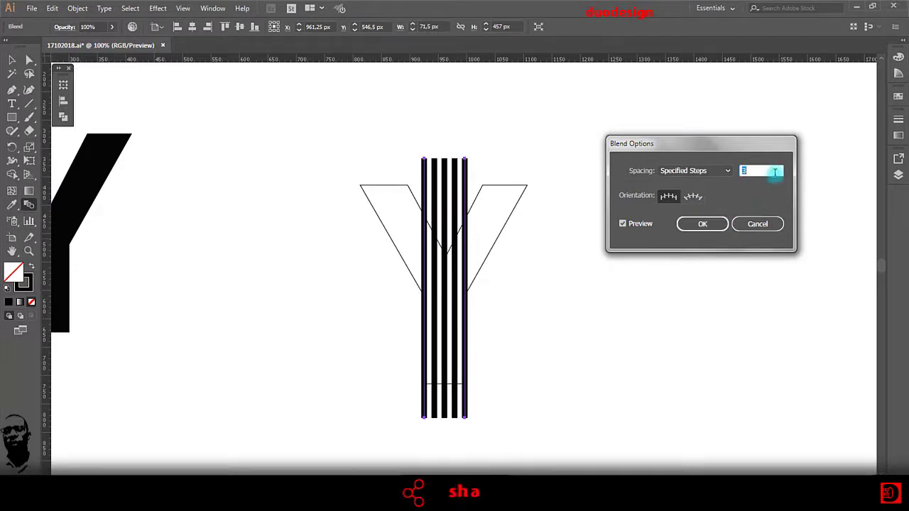
click(695, 223)
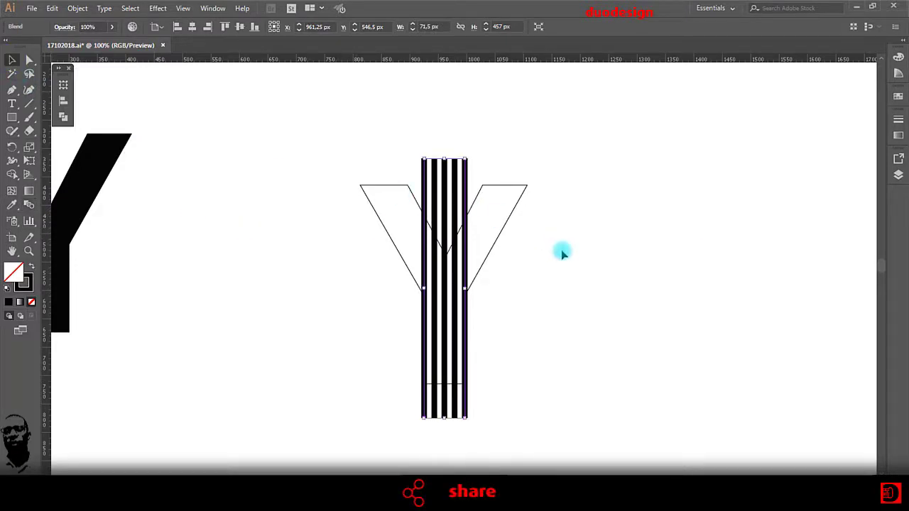
Expand the vertical blend into separate stripes with Object, Fill and Stroke enabled.
click(78, 9)
click(85, 129)
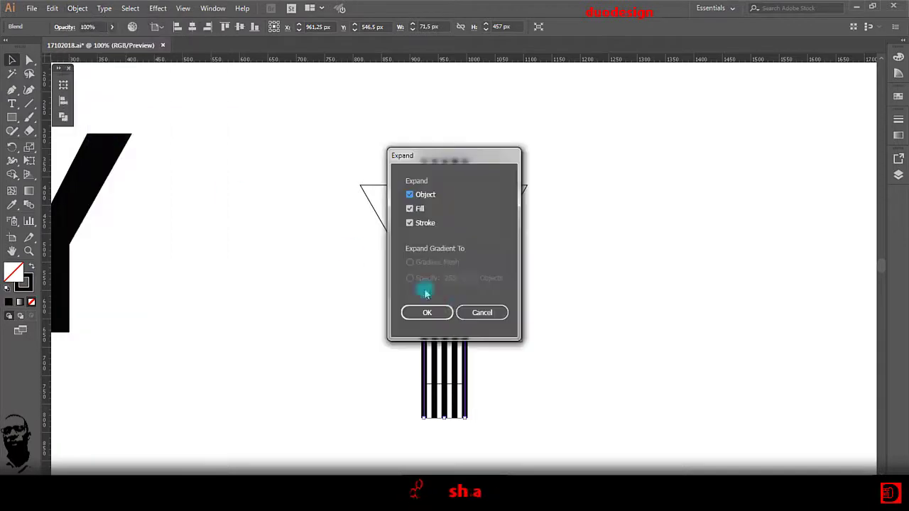
click(441, 310)
click(531, 323)
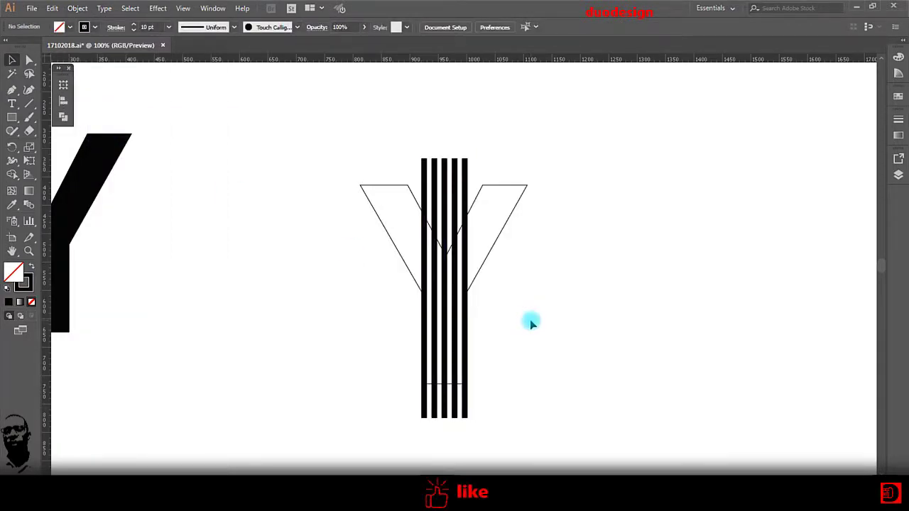
Draw a diagonal line along the outer edge of the Y's left arm, continuing across the stem to its right side.
click(25, 106)
scroll(396, 223, up, 1)
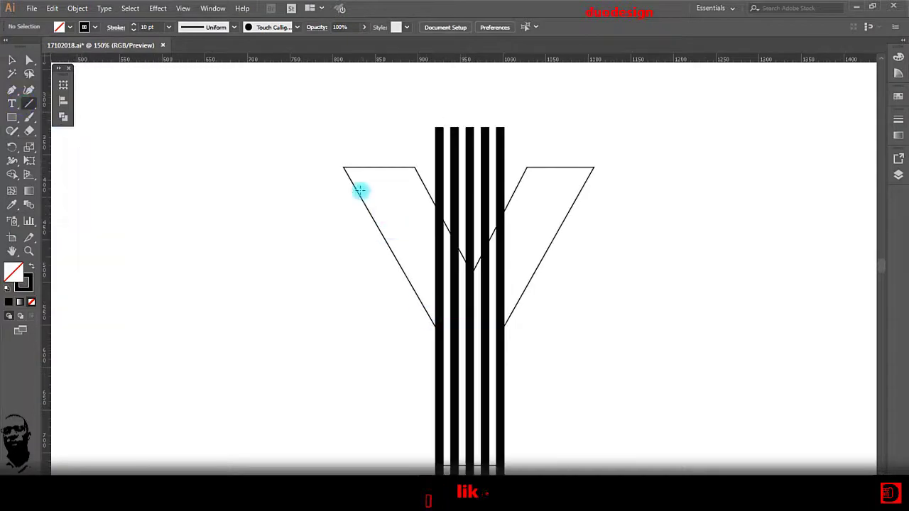
drag(344, 168, 504, 449)
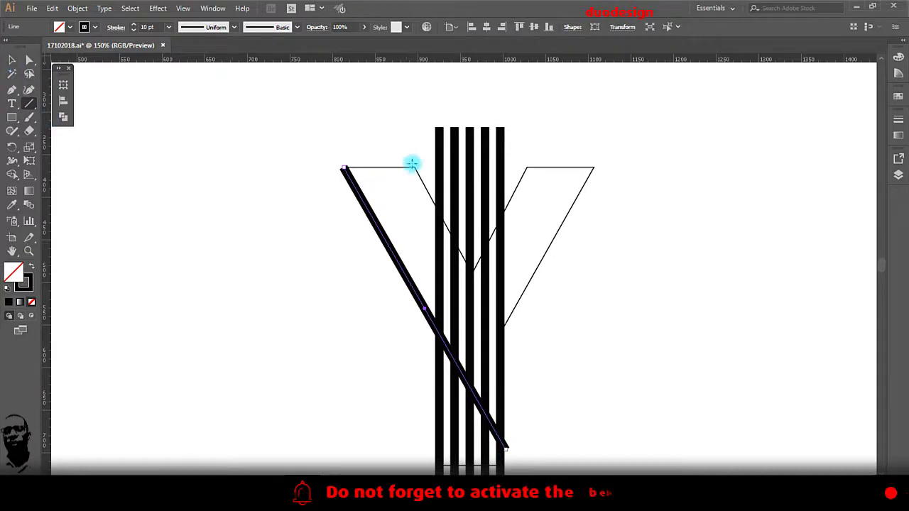
drag(417, 168, 549, 418)
key(ctrl+z)
key(v)
click(272, 260)
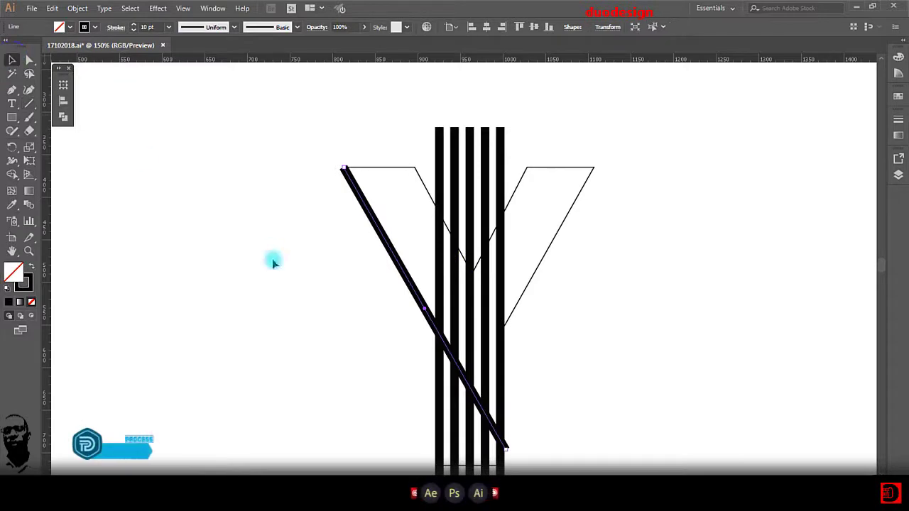
drag(406, 280, 389, 247)
key(ctrl+z)
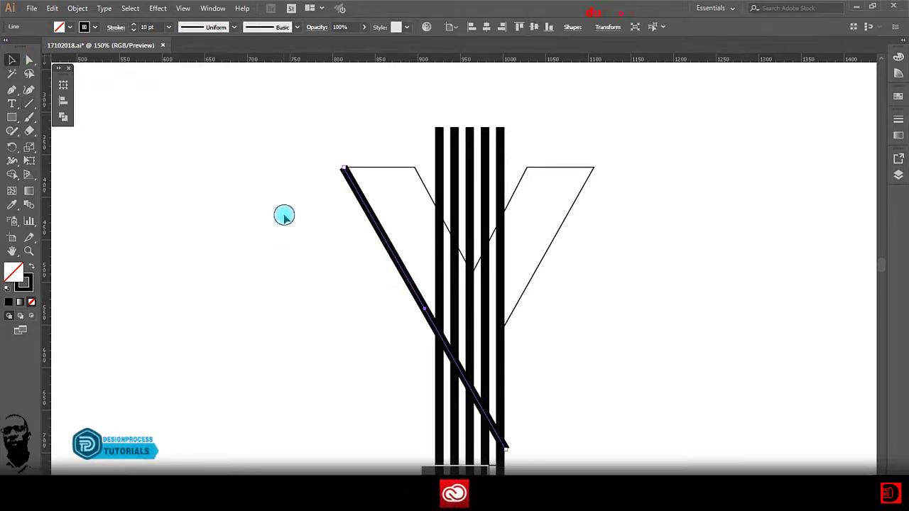
Extend the diagonal line's upper end beyond the Y's top, and duplicate the line onto the left arm's inner edge.
click(284, 217)
click(29, 59)
drag(344, 169, 317, 122)
click(223, 216)
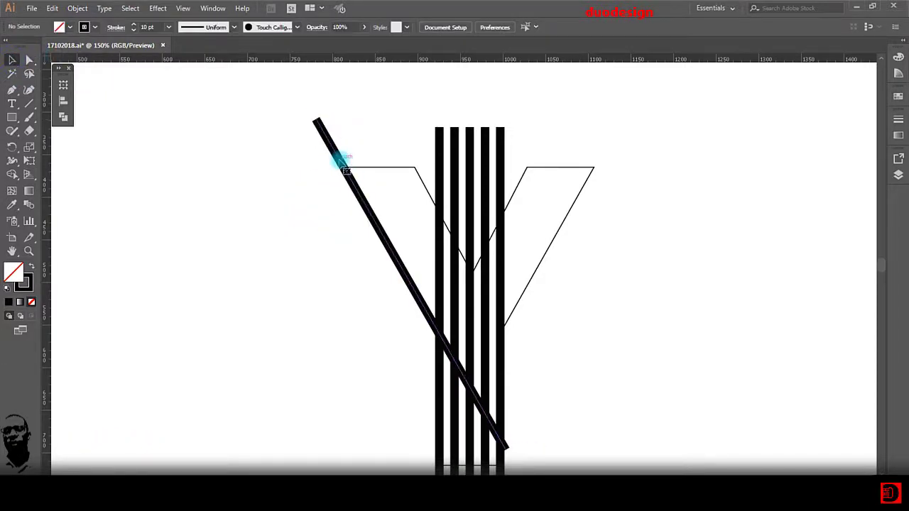
drag(343, 164, 413, 151)
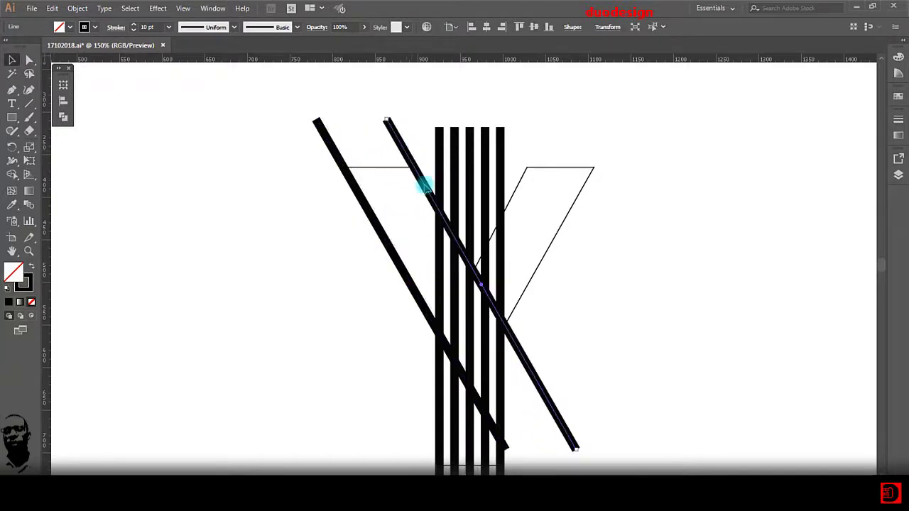
click(607, 231)
Blend the two diagonal lines on the left arm with the Blend tool.
scroll(264, 122, up, 1)
drag(253, 113, 395, 162)
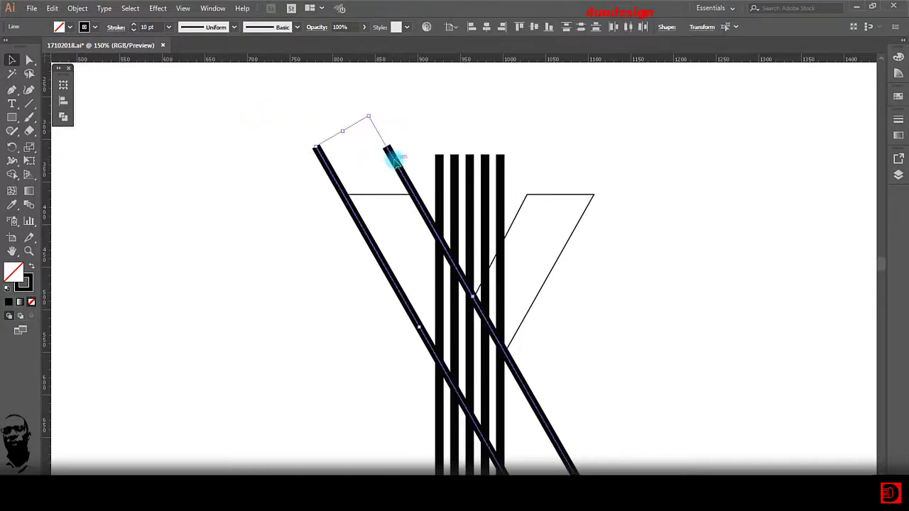
click(30, 205)
click(322, 166)
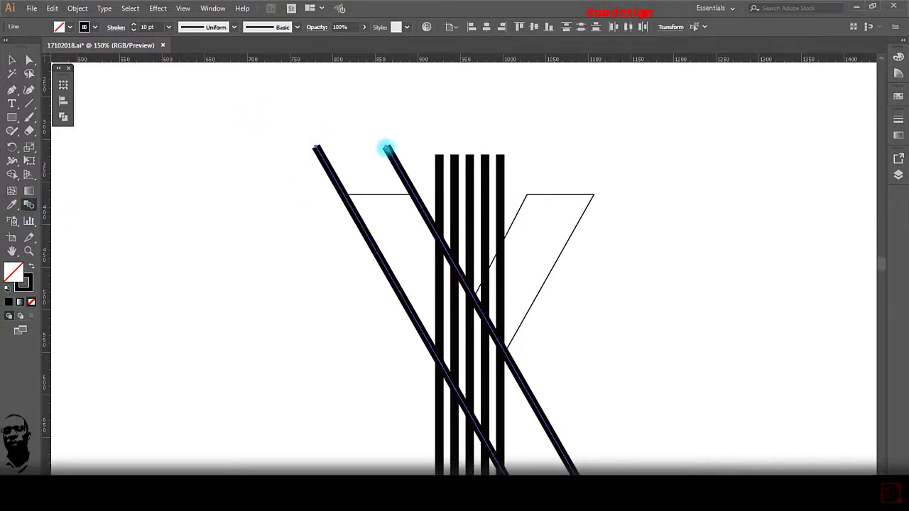
click(386, 147)
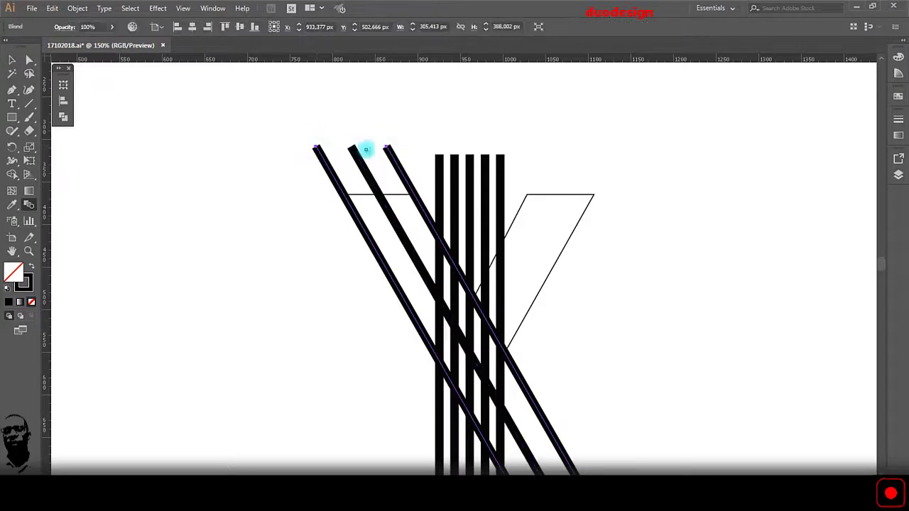
Set the diagonal lines' blend spacing to Specified Steps with 2 steps, with preview on.
double_click(31, 205)
click(638, 226)
click(720, 177)
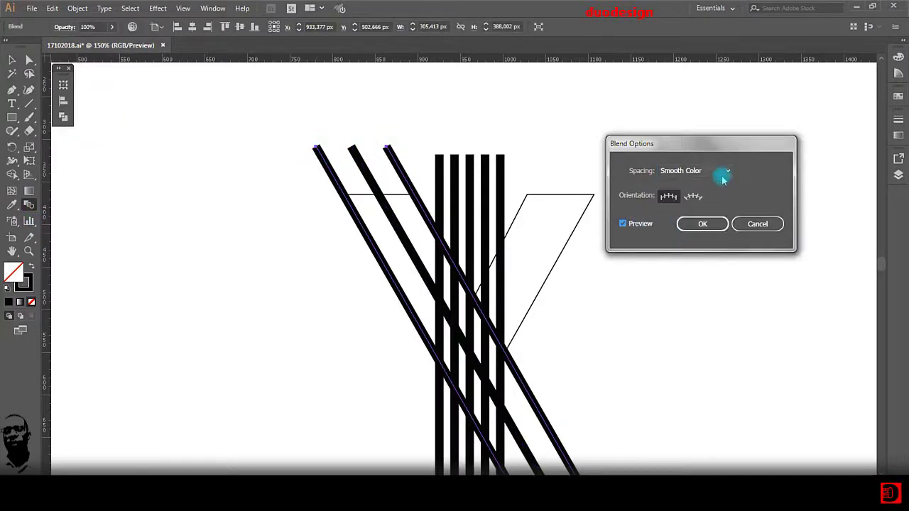
click(719, 201)
key(Up)
key(Up)
key(Down)
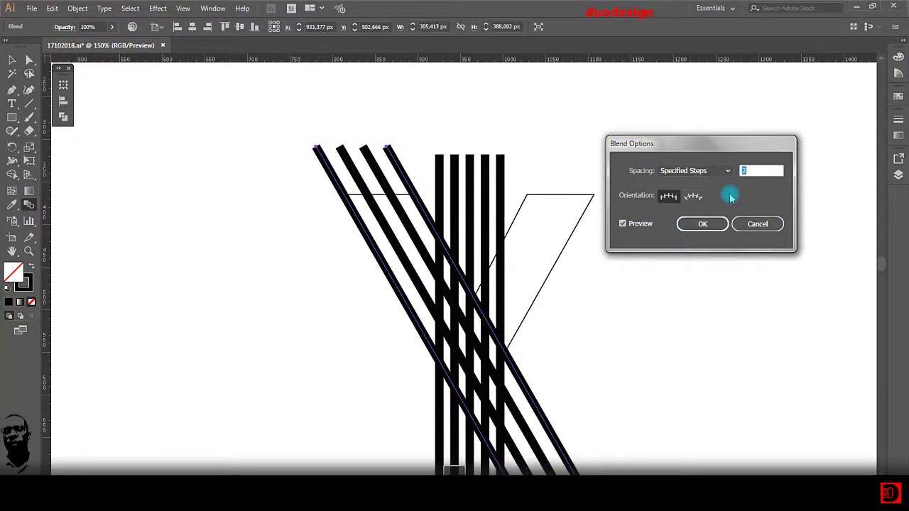
click(702, 223)
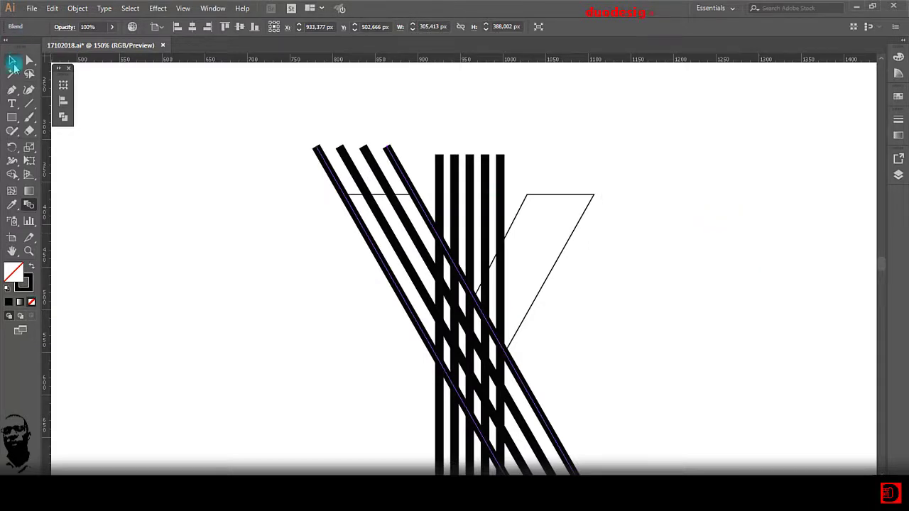
Expand the diagonal blend into separate stripes with Object, Fill and Stroke enabled.
click(12, 59)
click(77, 8)
mouse_move(83, 80)
click(92, 130)
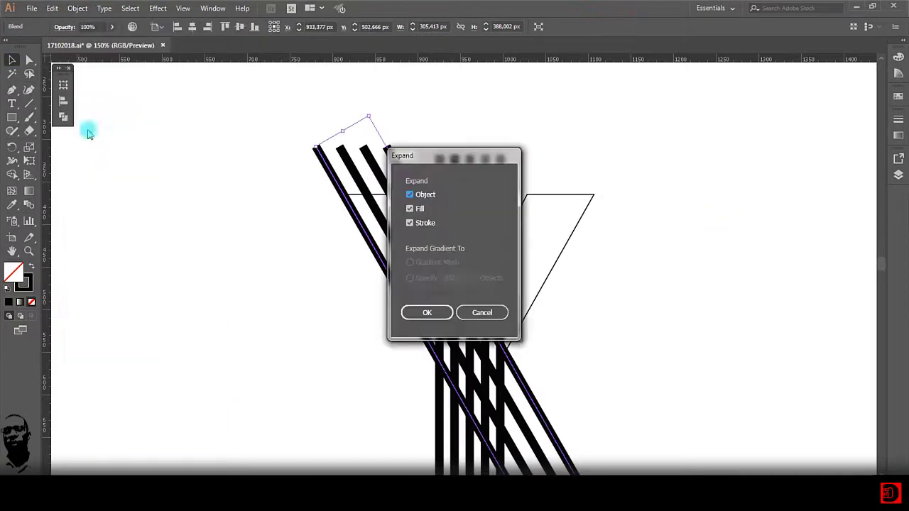
click(424, 310)
Create a reflected copy of the diagonal stripes across the vertical axis at 90°.
drag(13, 148, 40, 162)
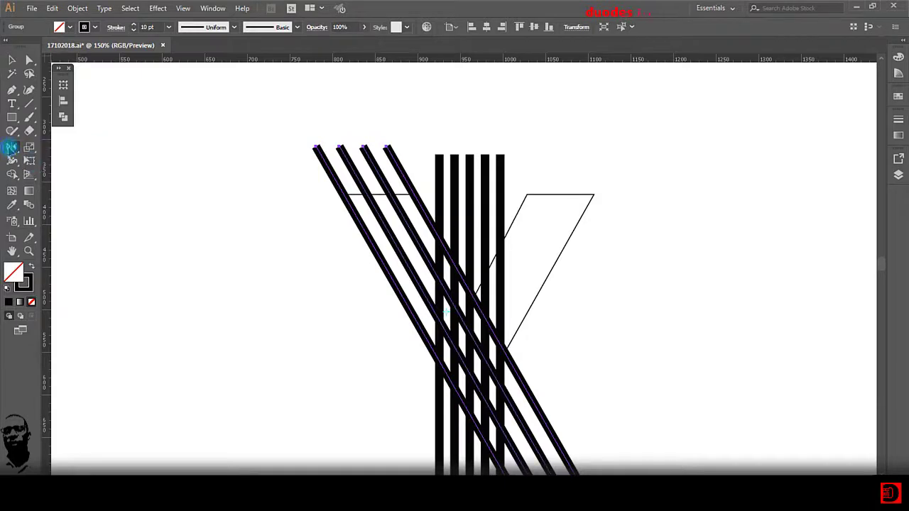
double_click(12, 148)
drag(340, 152, 734, 149)
click(673, 294)
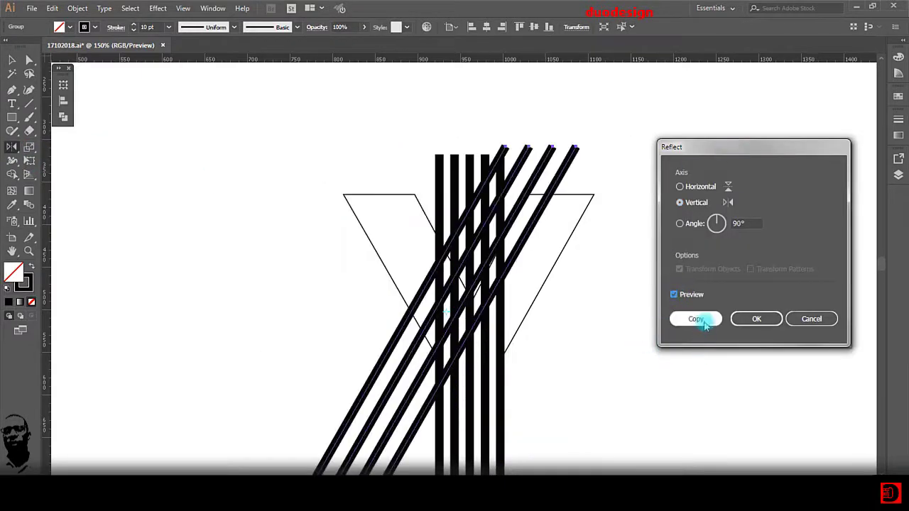
click(692, 319)
Move the reflected stripes horizontally onto the Y's right arm.
key(v)
click(661, 245)
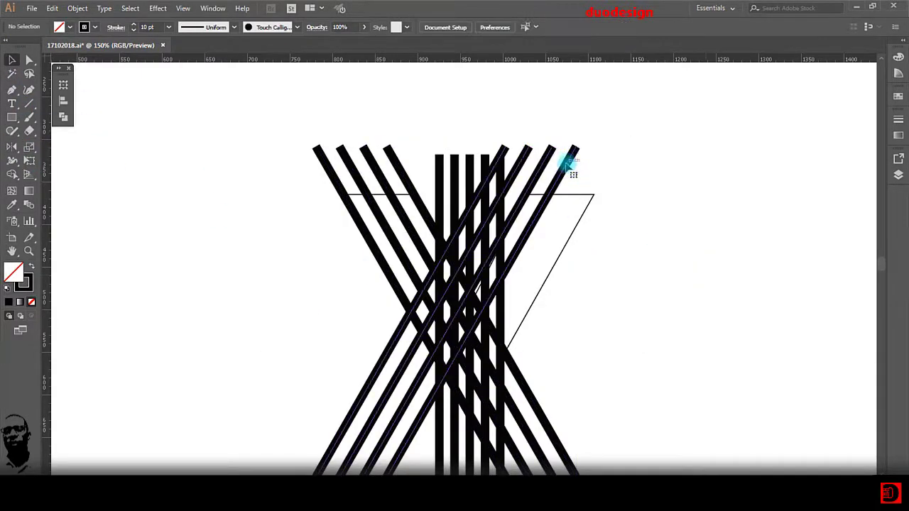
drag(574, 168, 611, 181)
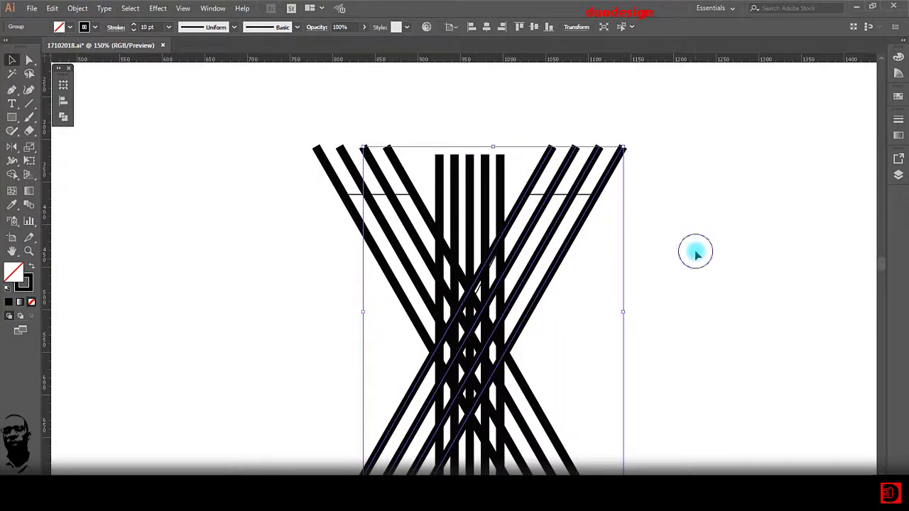
click(695, 253)
Move the thin Y outline horizontally out to the left of the stripes.
scroll(695, 254, down, 1)
scroll(542, 158, up, 1)
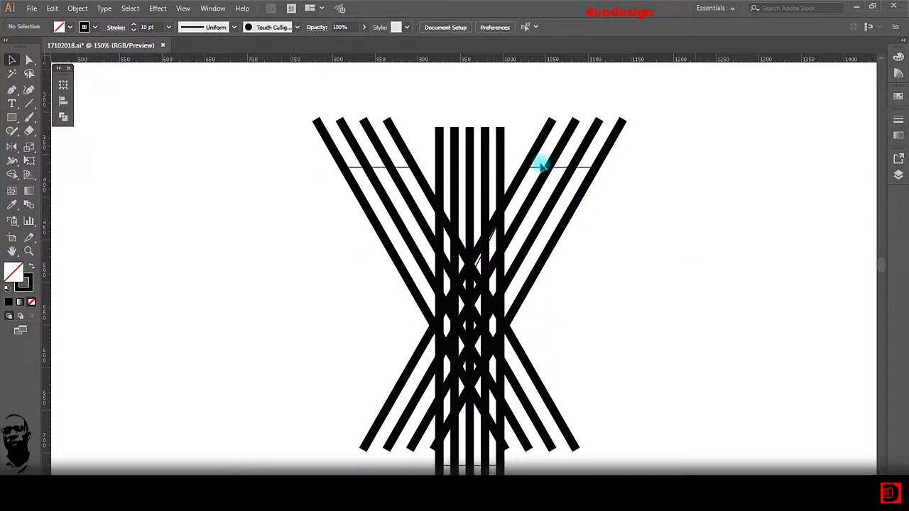
drag(542, 162, 199, 171)
click(656, 264)
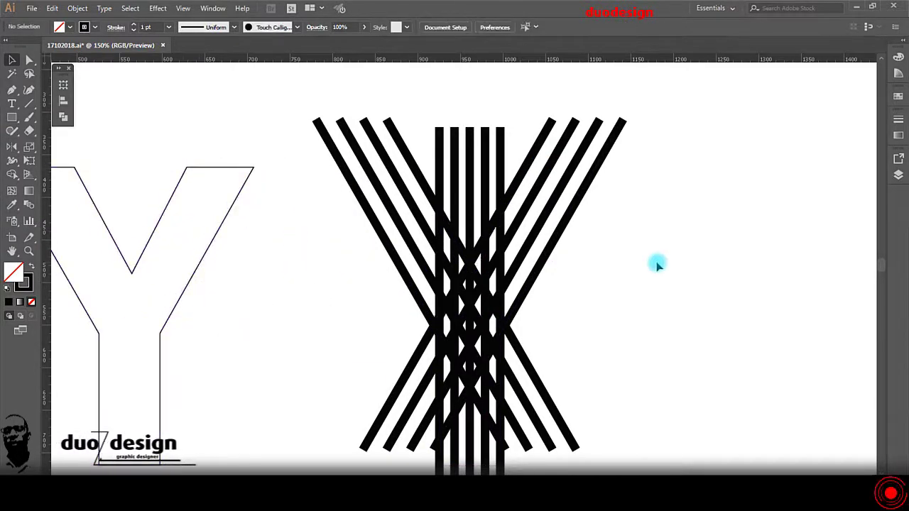
Select all the vertical and diagonal stripes and ungroup them into individual paths.
scroll(656, 264, down, 1)
scroll(532, 263, down, 1)
drag(428, 117, 649, 409)
click(77, 8)
mouse_move(173, 265)
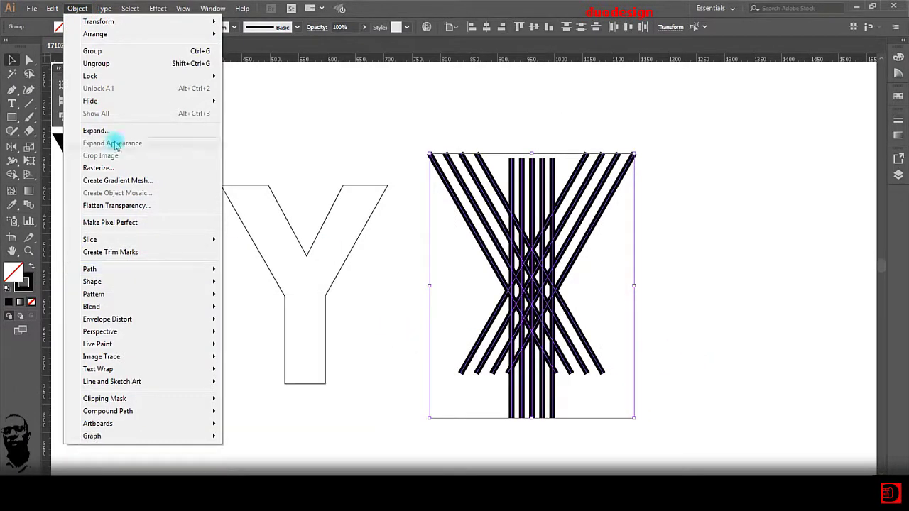
right_click(591, 216)
click(621, 299)
click(623, 328)
Set the stroke weight of the middle vertical stripe to 15 pt.
scroll(546, 315, up, 1)
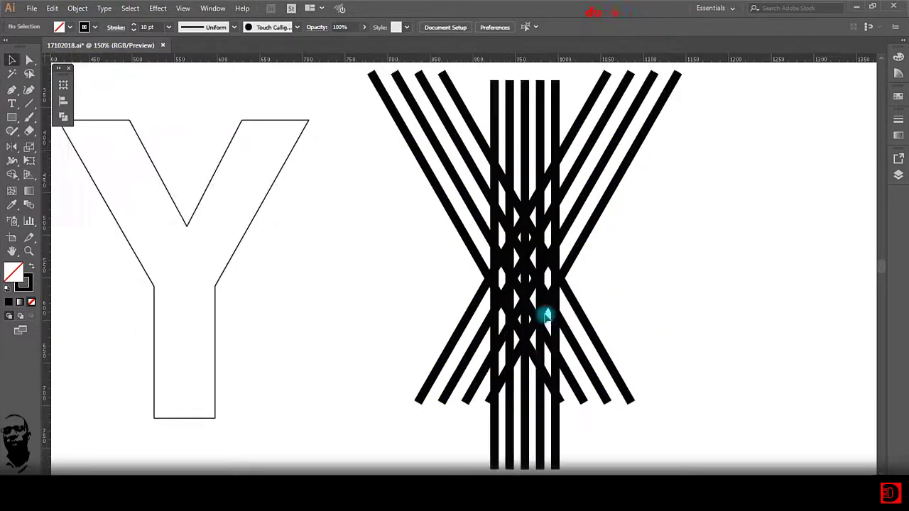
scroll(547, 315, down, 2)
click(524, 427)
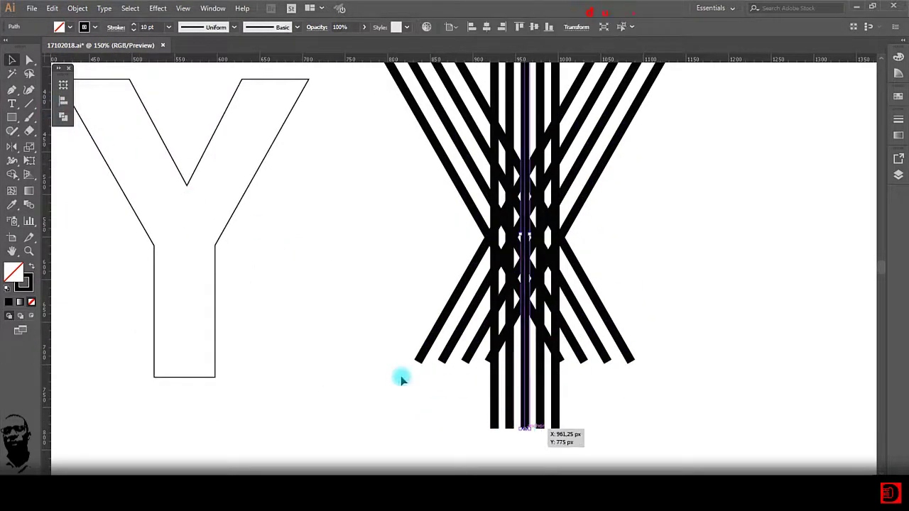
click(133, 26)
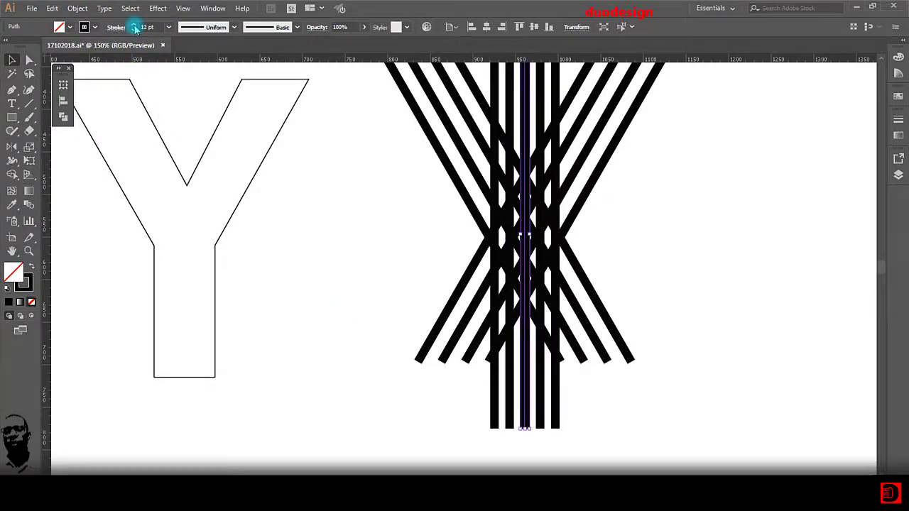
click(510, 426)
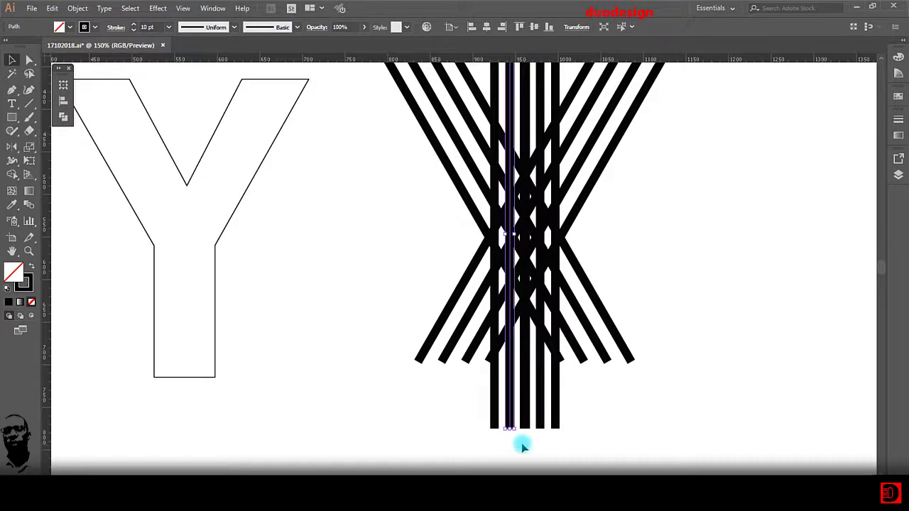
click(522, 446)
click(525, 427)
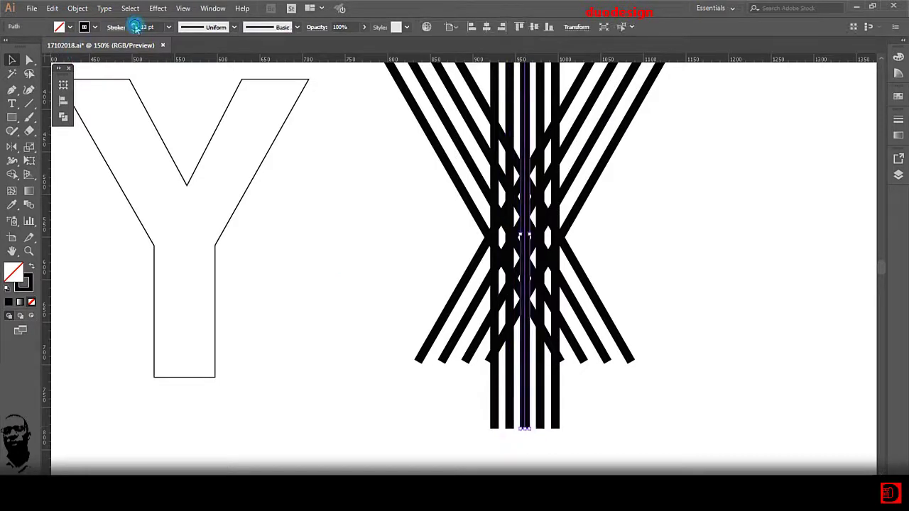
click(655, 288)
key(ctrl+minus)
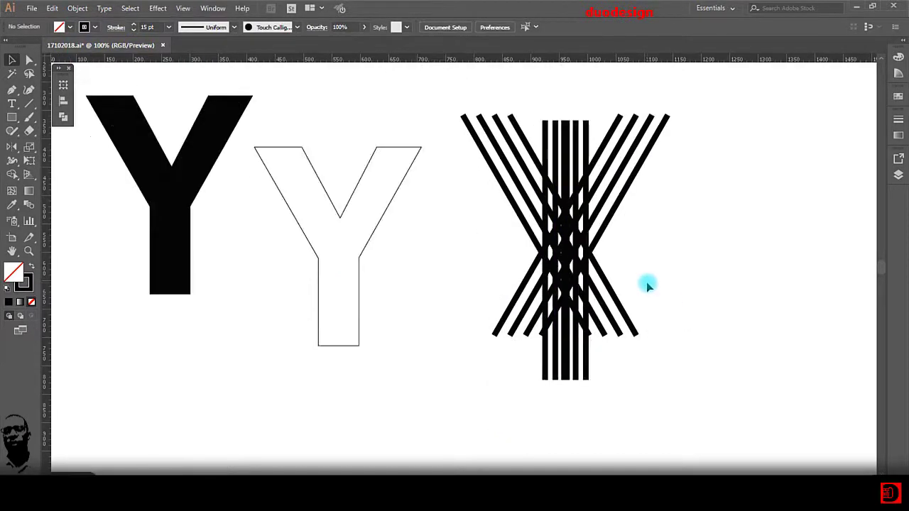
Set the stroke weight of the outermost diagonal stripe on the left arm to 15 pt.
scroll(618, 284, up, 2)
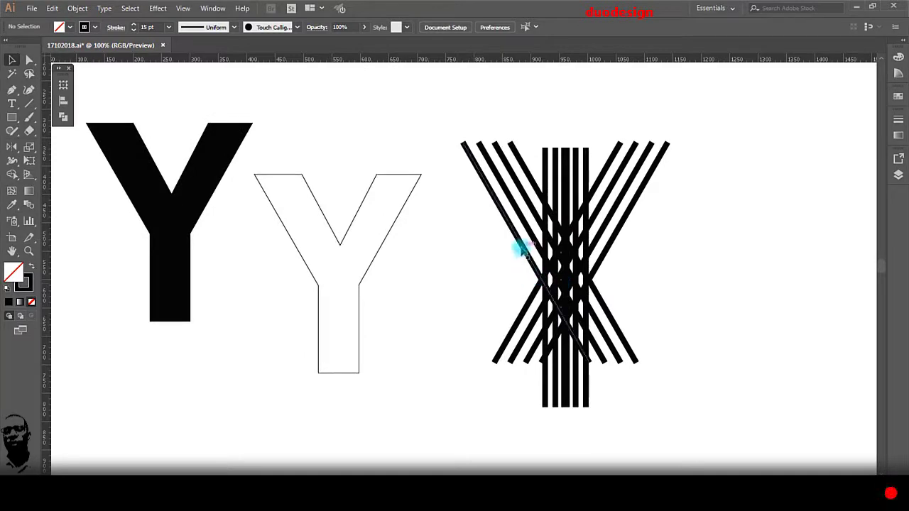
click(522, 248)
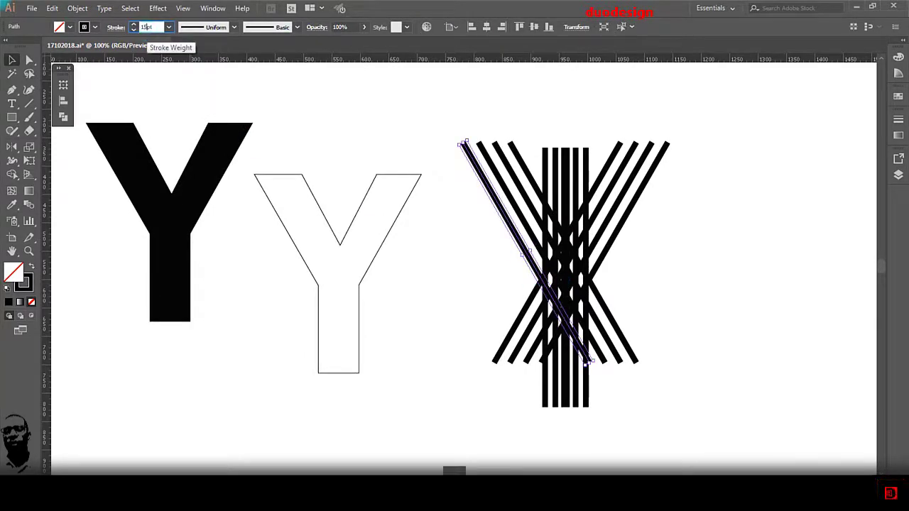
click(139, 29)
text(15pt)
key(Return)
click(726, 292)
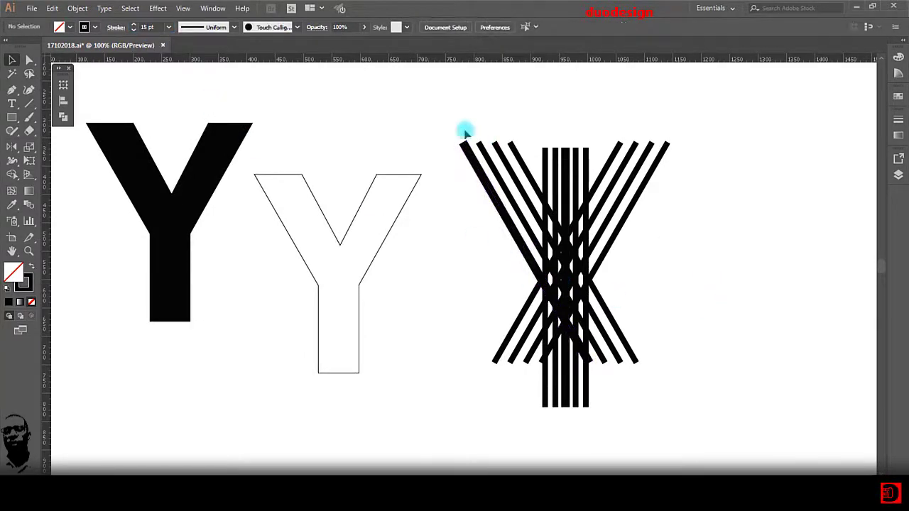
Select all the vertical and diagonal stripes and convert their strokes into filled shapes with Outline Stroke.
drag(465, 132, 682, 412)
click(78, 8)
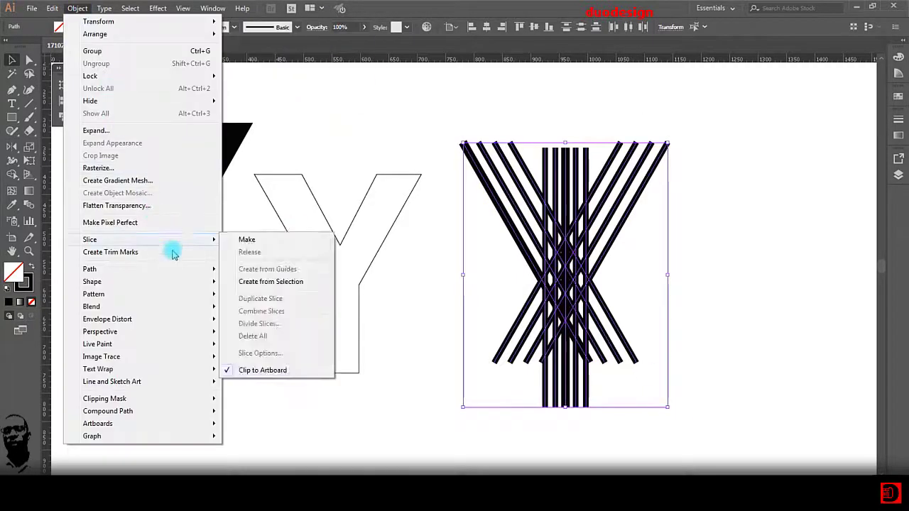
click(262, 292)
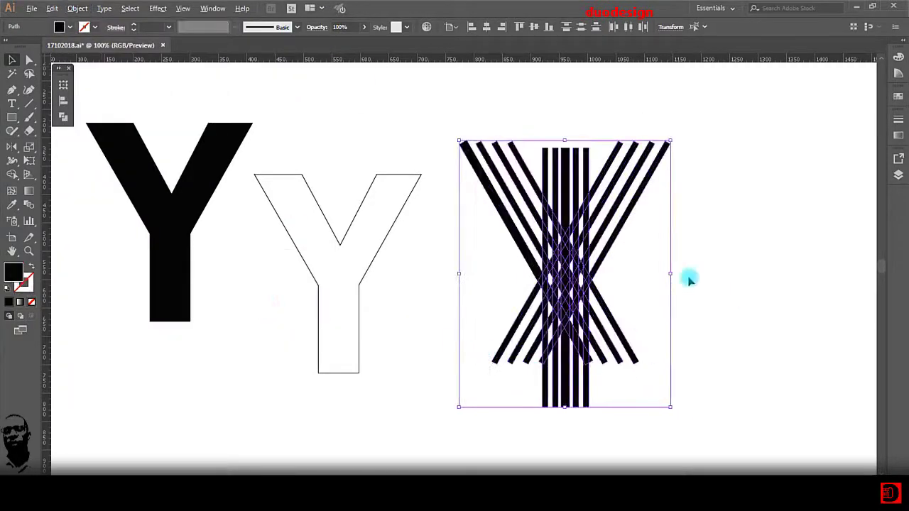
scroll(688, 279, up, 1)
click(703, 275)
Draw a straight horizontal line across all the stripes just below their upper ends.
scroll(703, 275, up, 1)
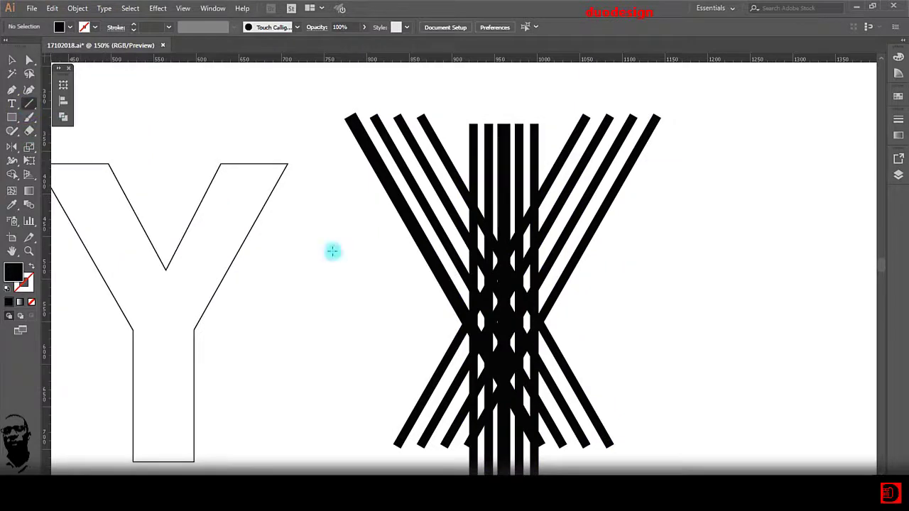
scroll(332, 251, up, 2)
drag(319, 184, 682, 225)
scroll(681, 224, down, 2)
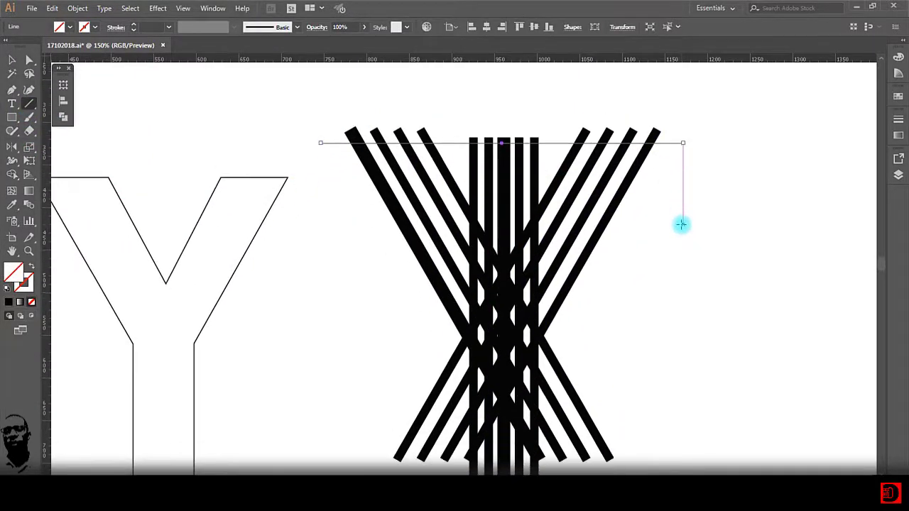
key(v)
click(629, 333)
scroll(629, 332, down, 2)
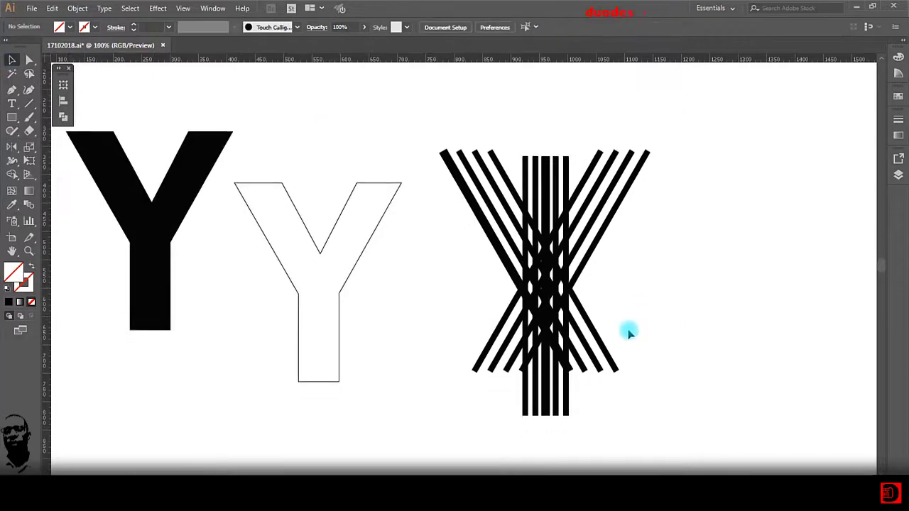
Draw a square to the right of the stripes and rotate it 45° into a diamond.
click(12, 120)
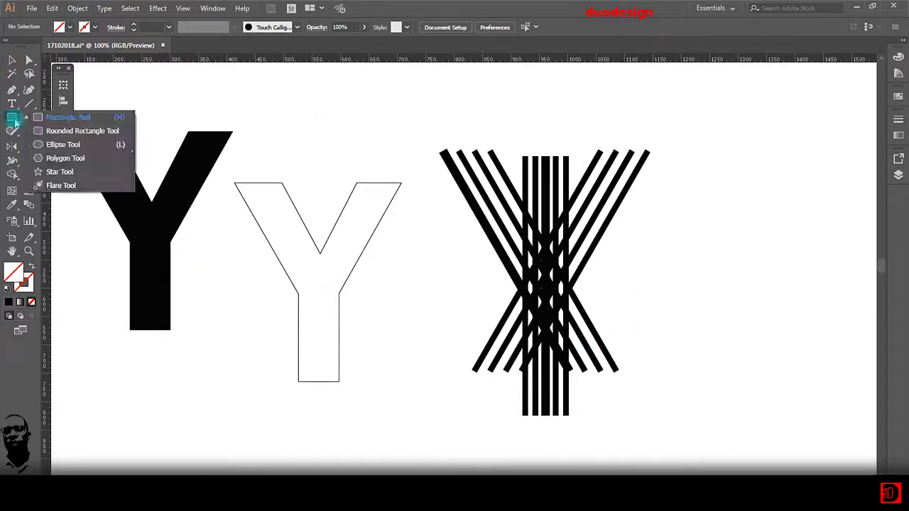
drag(688, 264, 741, 314)
drag(746, 262, 711, 228)
click(758, 360)
drag(775, 273, 692, 360)
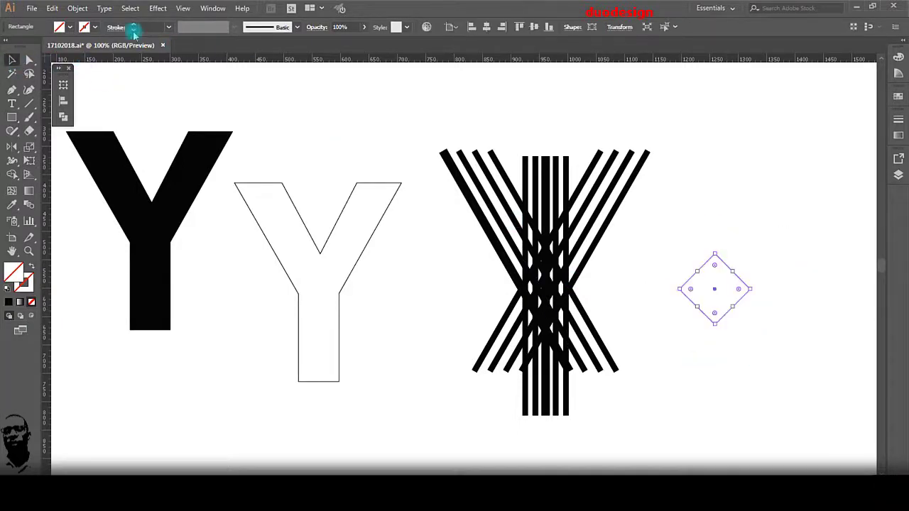
Give the diamond a 0.25 pt stroke, centre it horizontally on the stripes and move it down to the stem's lower end.
click(486, 27)
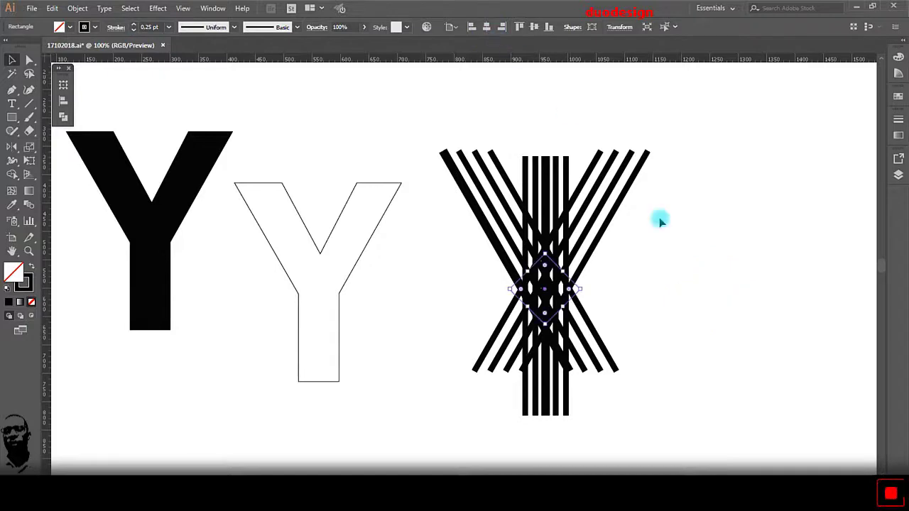
click(584, 290)
drag(584, 290, 584, 385)
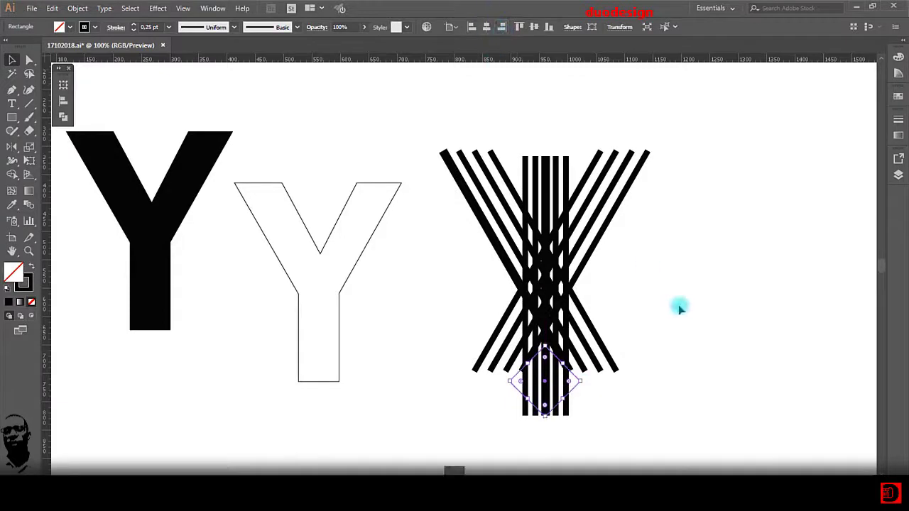
click(691, 359)
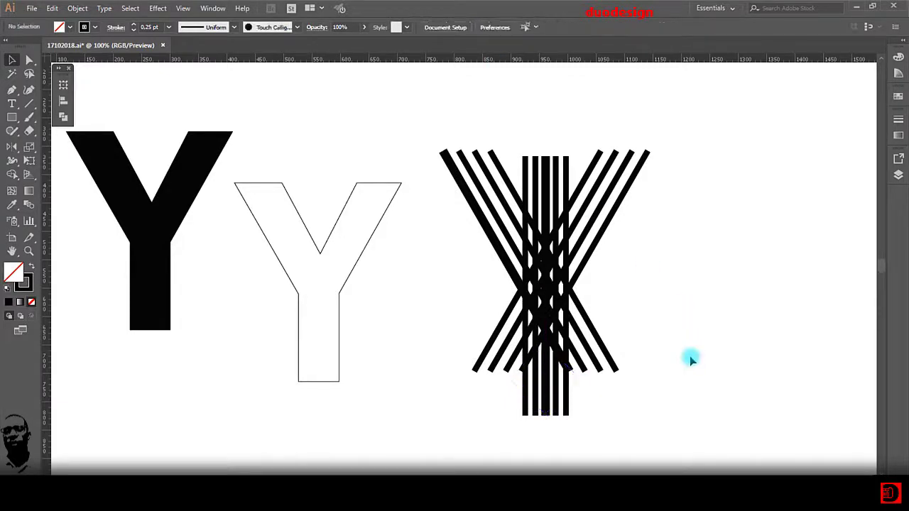
Delete the diamond's upper corner point so only an open V-shaped path is left over the stem.
click(32, 60)
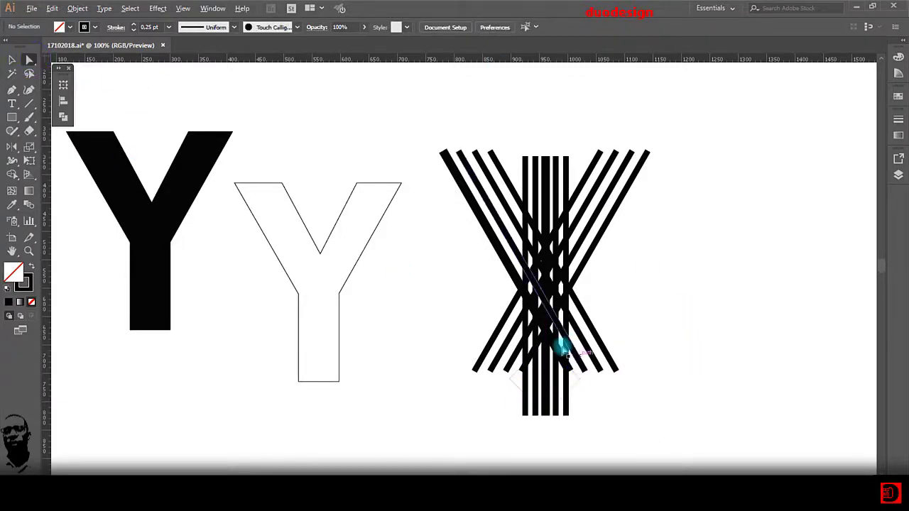
scroll(568, 344, up, 2)
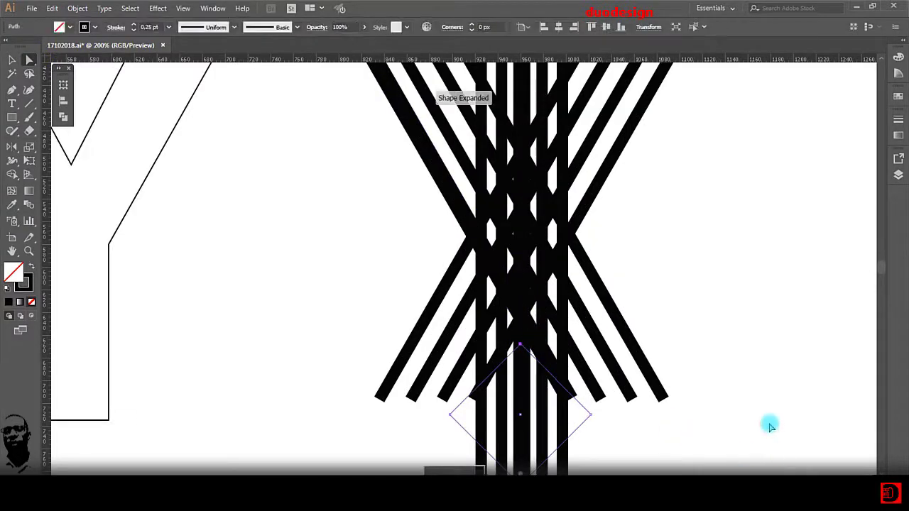
scroll(780, 427, down, 1)
scroll(780, 427, down, 2)
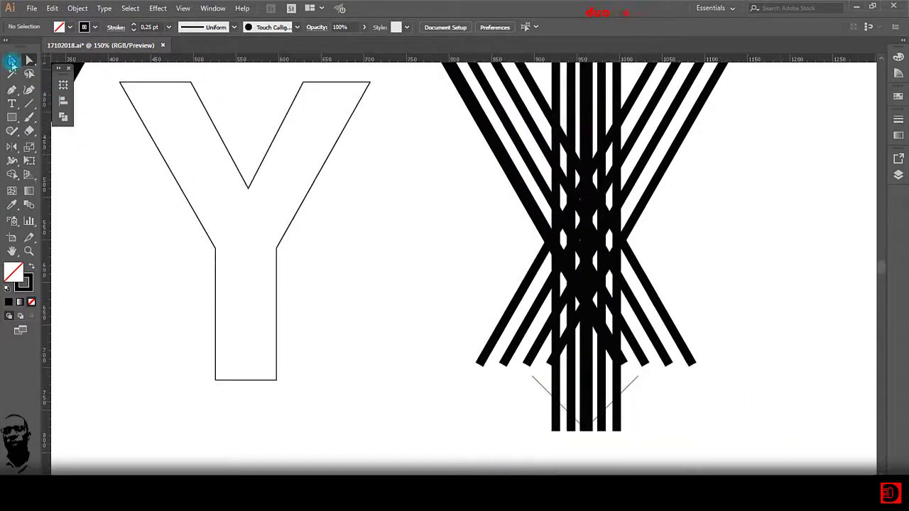
Select the V-shaped path at the stem's lower end and use it to divide the objects below.
click(11, 61)
scroll(456, 278, down, 3)
scroll(457, 278, up, 2)
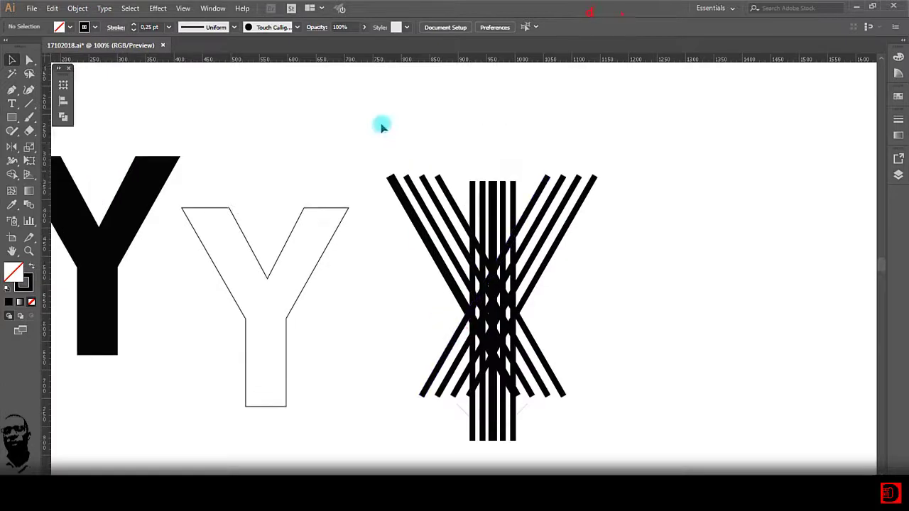
drag(381, 126, 524, 414)
click(78, 8)
click(185, 270)
click(260, 378)
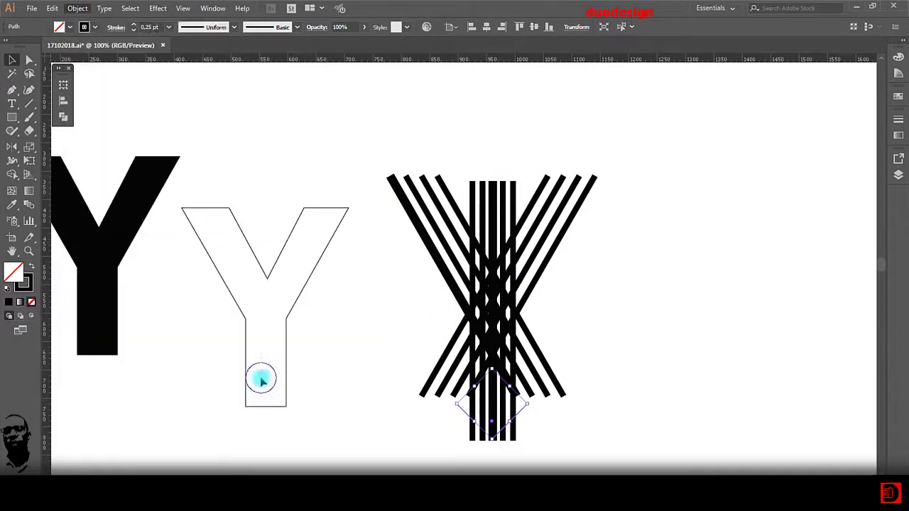
click(613, 418)
Select the horizontal line across the stripe tops and use it to divide the objects below.
drag(640, 147, 609, 262)
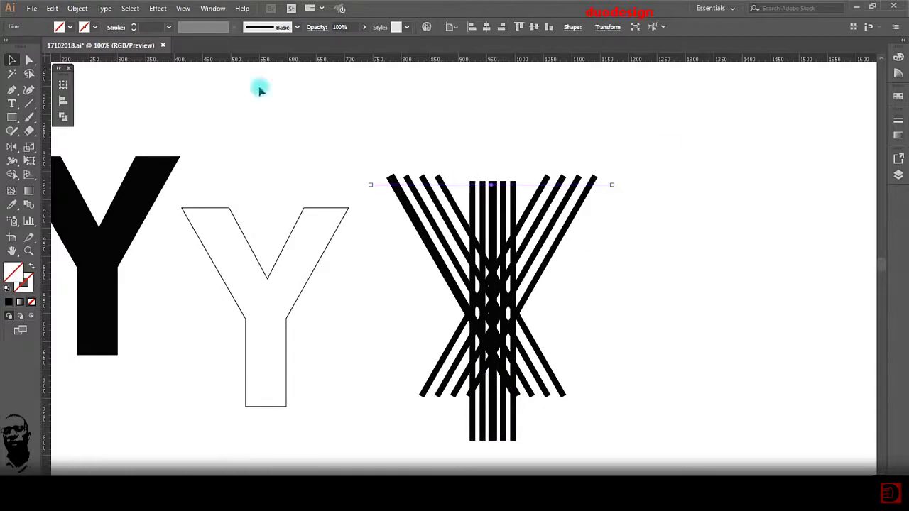
click(77, 8)
mouse_move(192, 268)
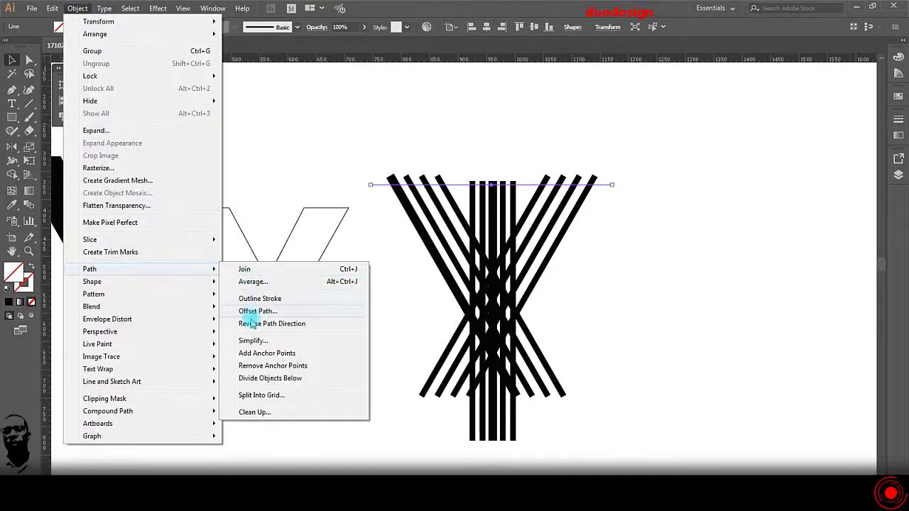
click(260, 377)
Delete the cut-off stripe ends above the horizontal cut and below the V-shaped cut at the stem's lower end.
drag(656, 148, 355, 178)
key(Delete)
drag(536, 158, 466, 185)
key(Delete)
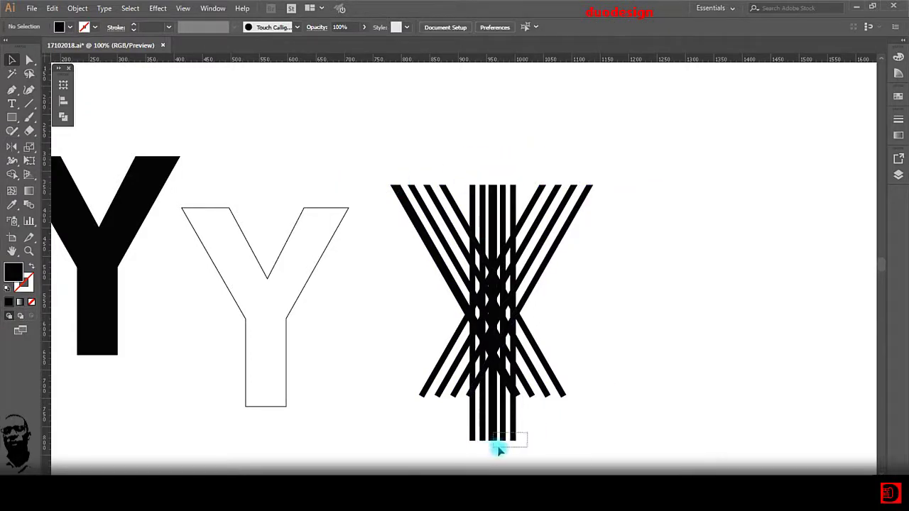
drag(499, 448, 497, 445)
key(Delete)
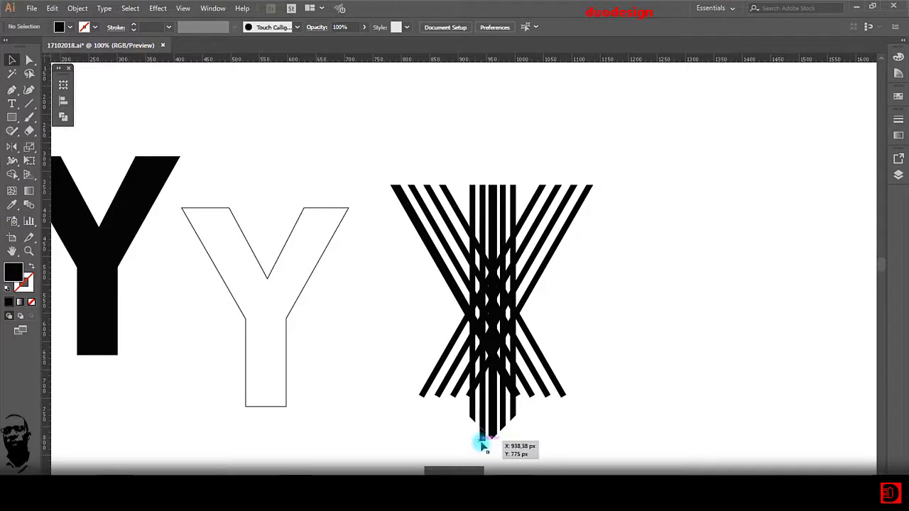
Select all the trimmed stripes, activate the Shape Builder tool and choose the light orange swatch as fill.
drag(388, 132, 637, 461)
scroll(490, 314, up, 1)
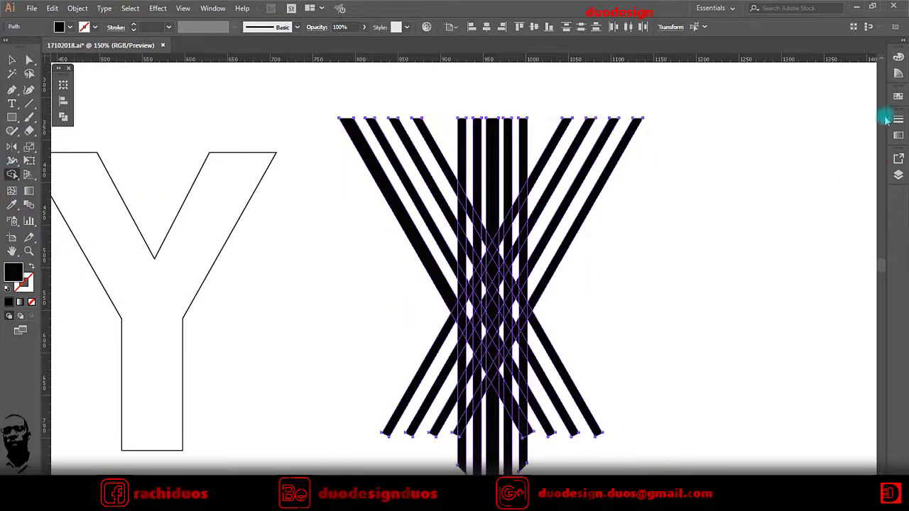
click(899, 96)
click(868, 126)
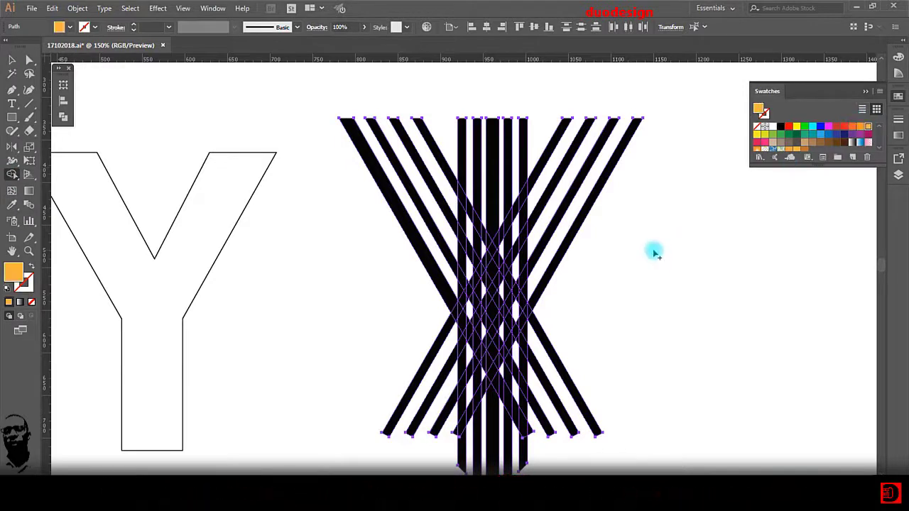
Merge the central stem stripe and the thick outermost left arm stripe into one bent light orange band with Shape Builder.
scroll(514, 429, down, 1)
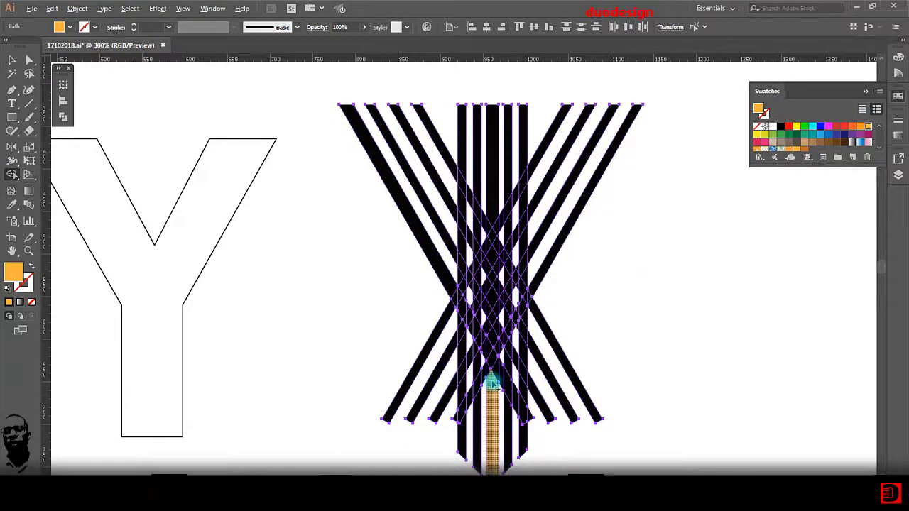
scroll(489, 402, up, 1)
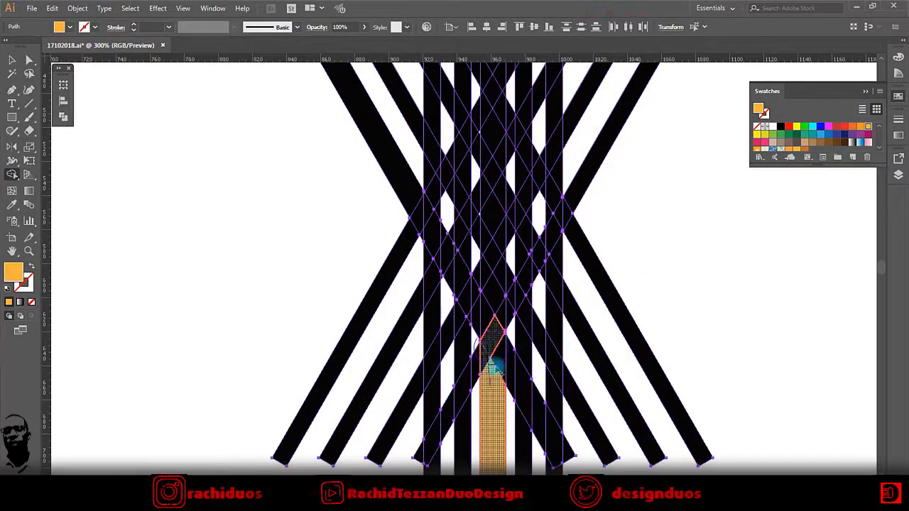
click(490, 358)
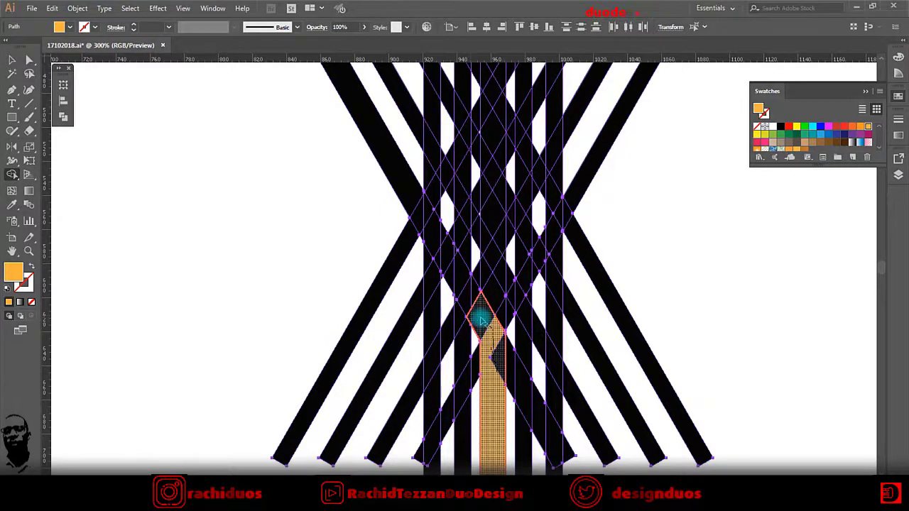
scroll(482, 321, up, 2)
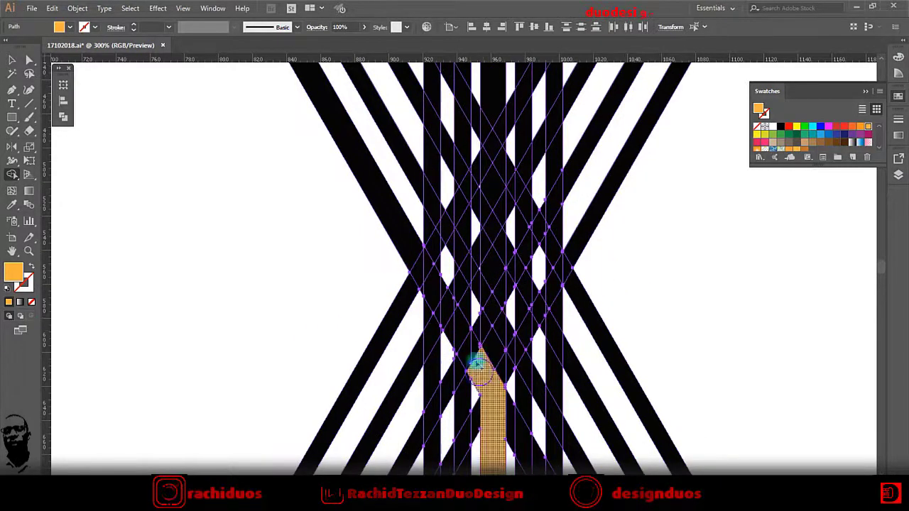
click(452, 304)
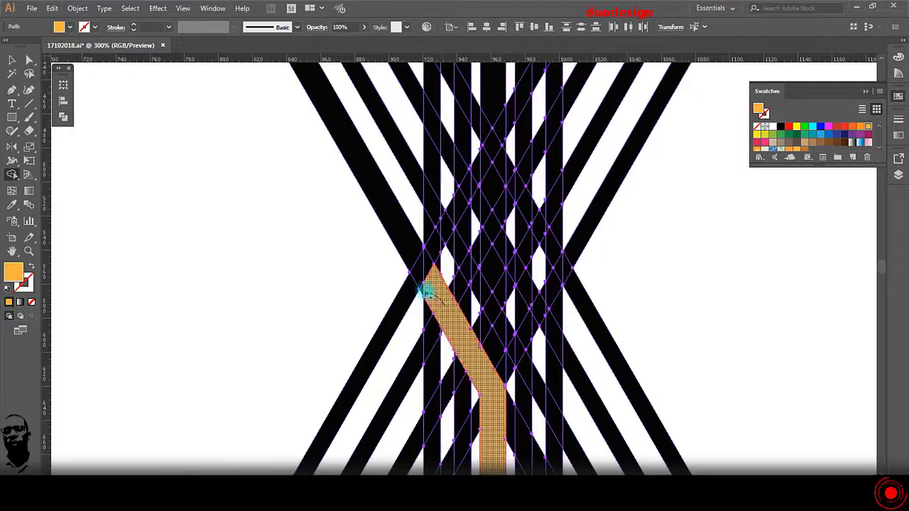
click(431, 279)
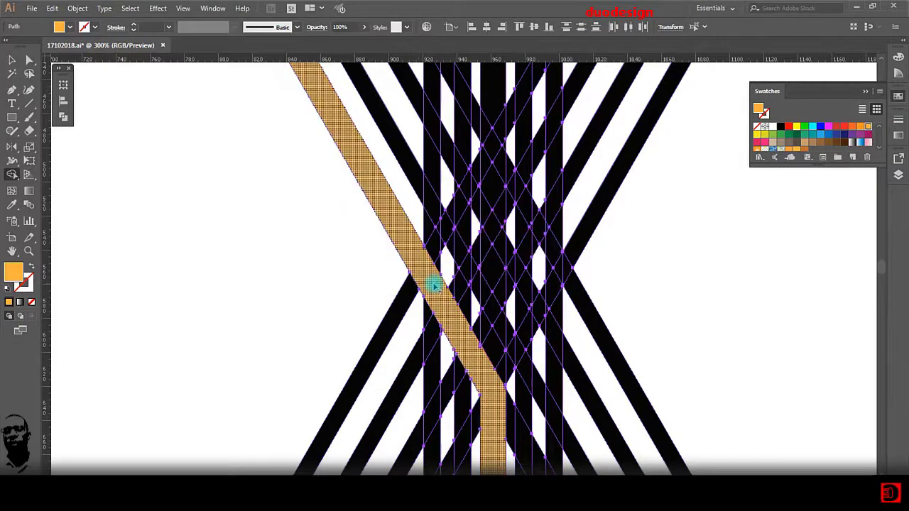
Choose the magenta swatch and merge the pieces of each of the two stem stripes left of the orange band.
scroll(434, 286, down, 1)
scroll(495, 373, down, 3)
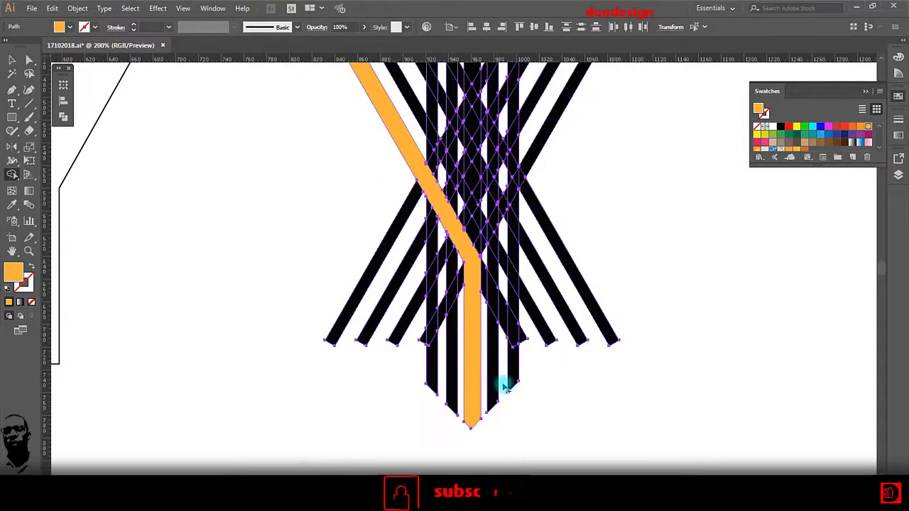
scroll(503, 384, up, 4)
scroll(502, 387, up, 1)
scroll(502, 380, down, 4)
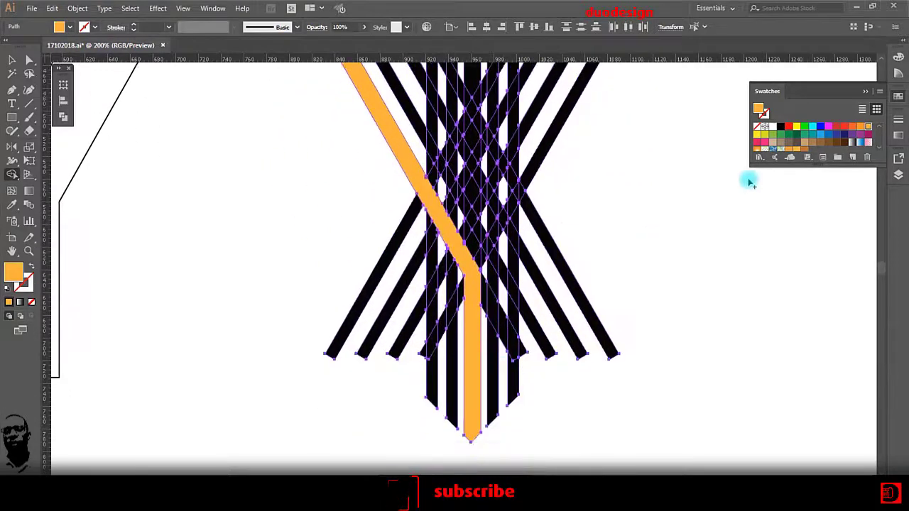
scroll(455, 283, up, 1)
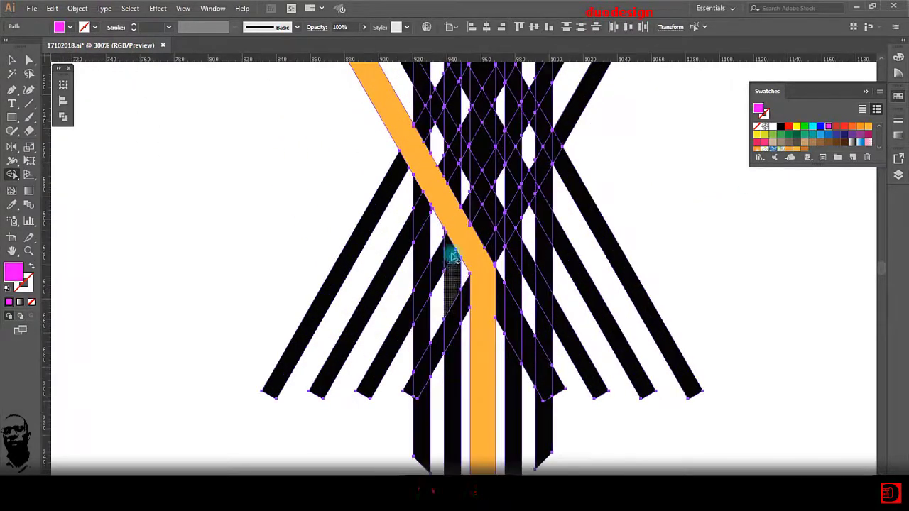
drag(452, 301, 452, 347)
drag(420, 208, 424, 322)
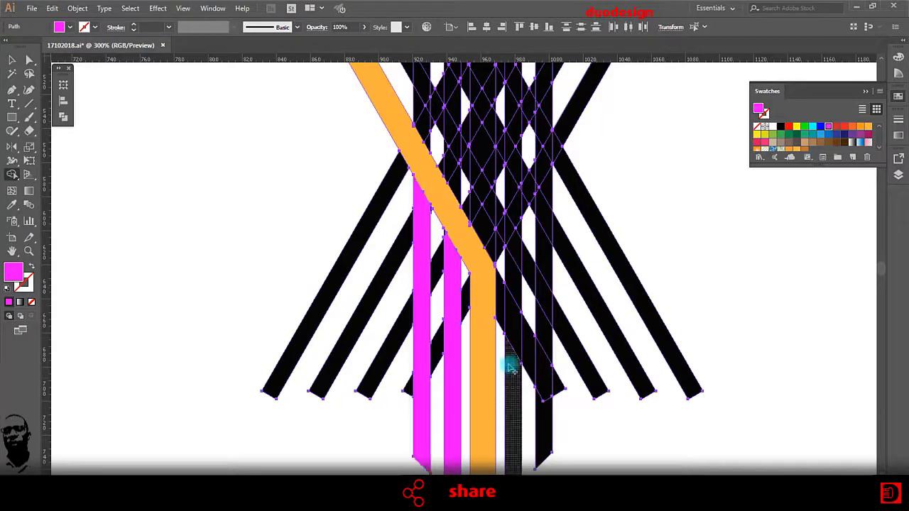
Merge the stem stripe just right of the orange one with the second left arm stripe into one bent magenta band.
scroll(508, 365, up, 3)
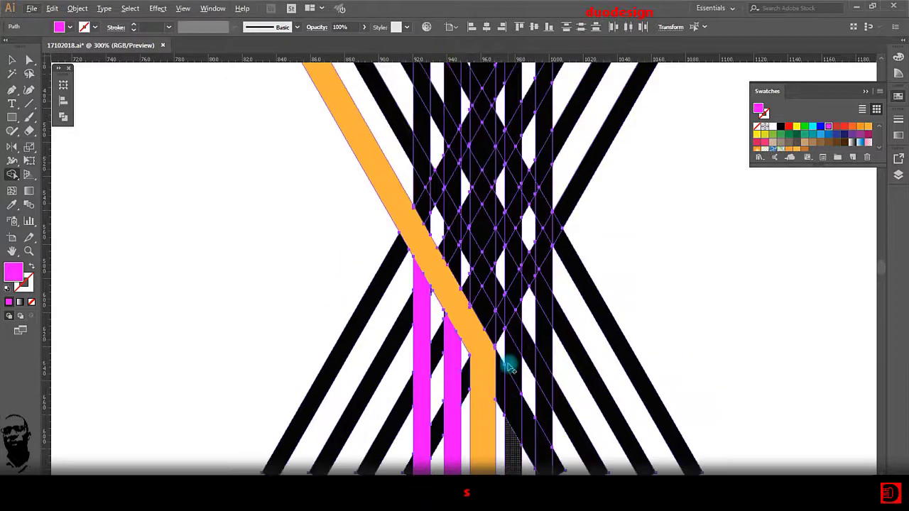
scroll(509, 365, down, 3)
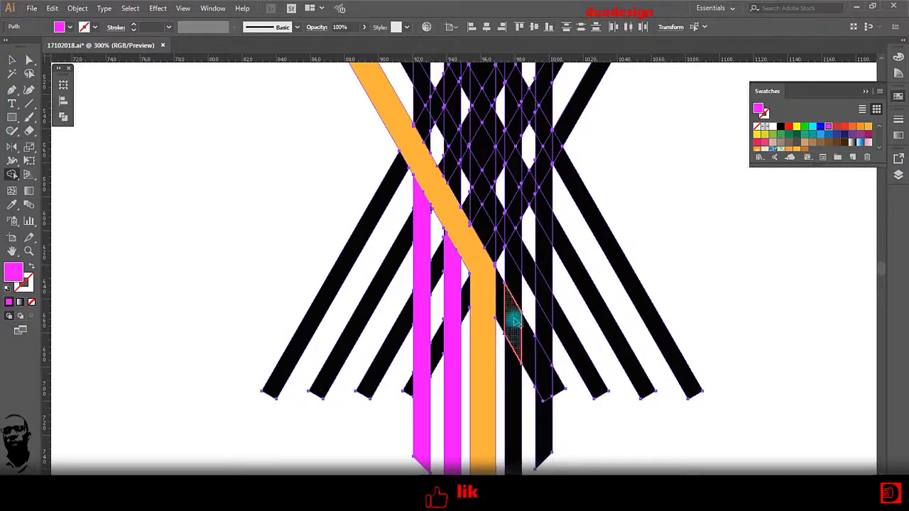
click(517, 362)
scroll(515, 359, down, 2)
scroll(513, 351, up, 4)
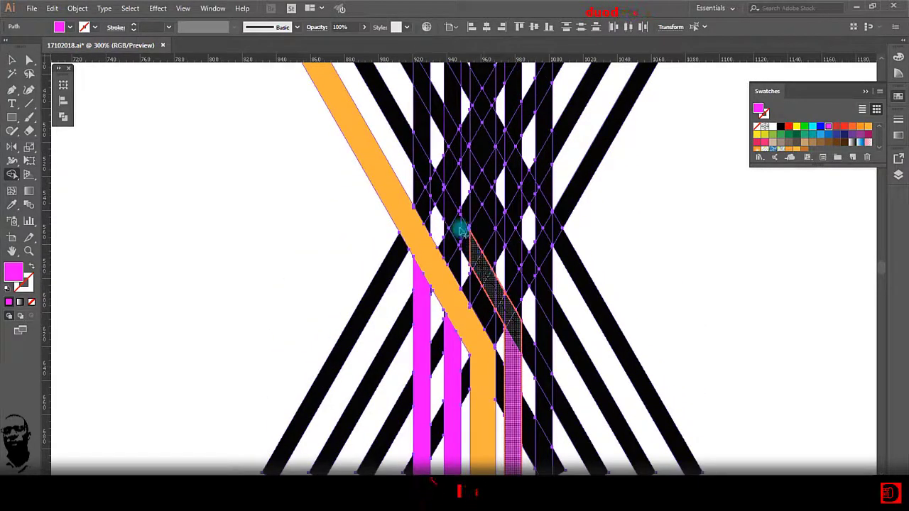
click(442, 202)
scroll(437, 234, up, 3)
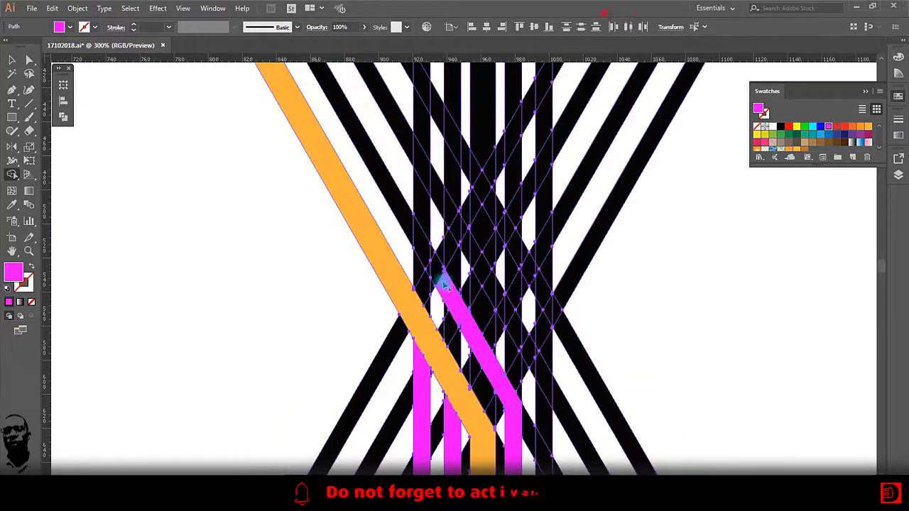
mouse_move(424, 245)
mouse_down()
mouse_move(402, 213)
mouse_move(412, 230)
mouse_up()
scroll(414, 233, down, 1)
scroll(507, 229, down, 2)
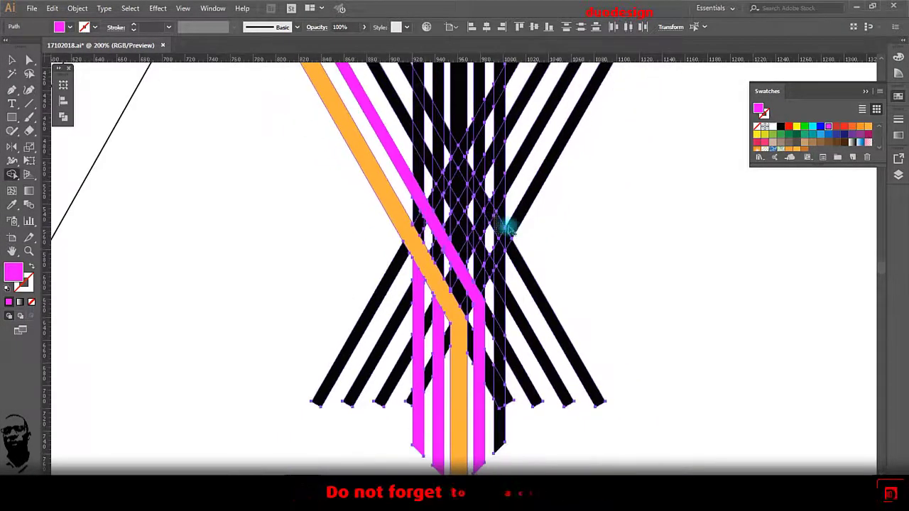
Merge the outermost right arm stripe with the rightmost stem stripe down its full length into one magenta band.
click(501, 285)
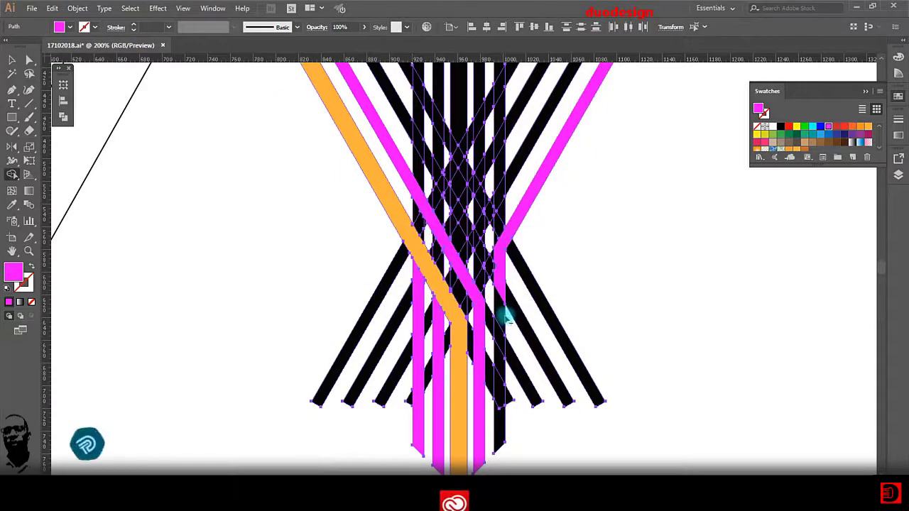
scroll(506, 302, up, 1)
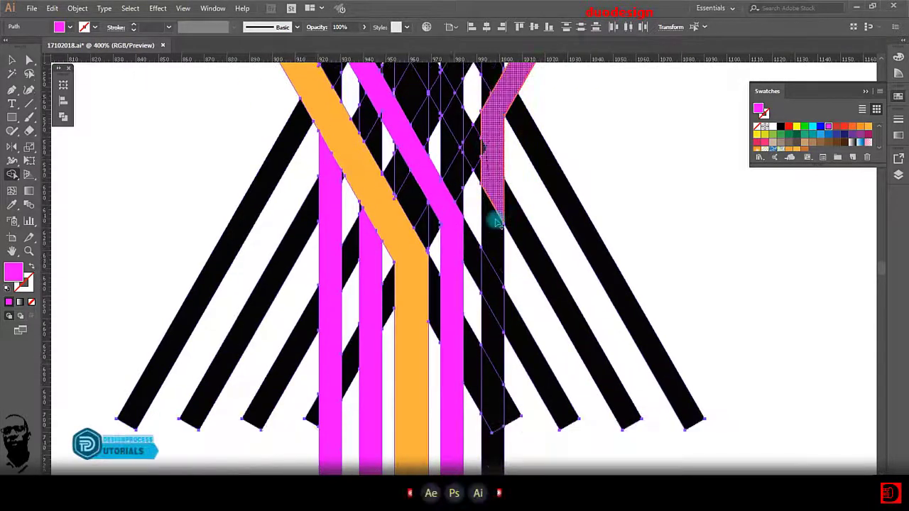
drag(497, 222, 497, 443)
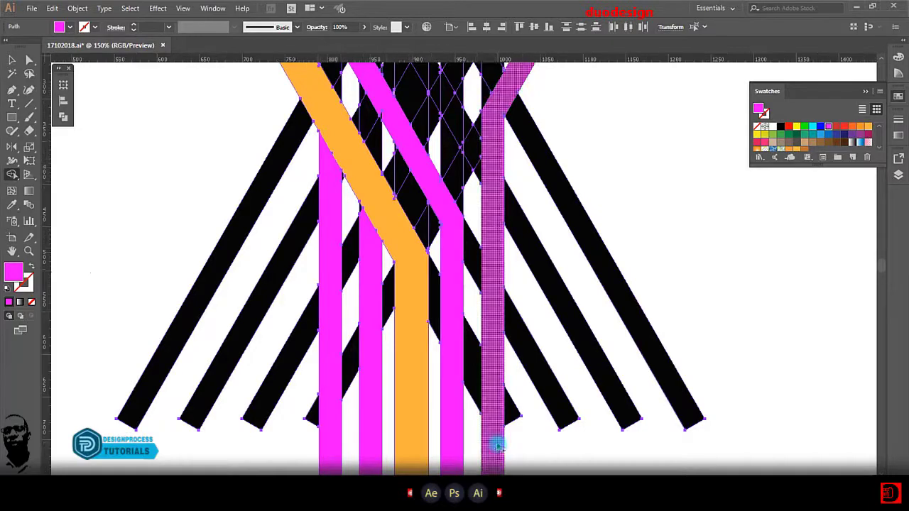
Choose the dark green swatch and merge the second-outermost right arm stripe with the third left arm stripe into a V-shaped band.
scroll(497, 445, down, 3)
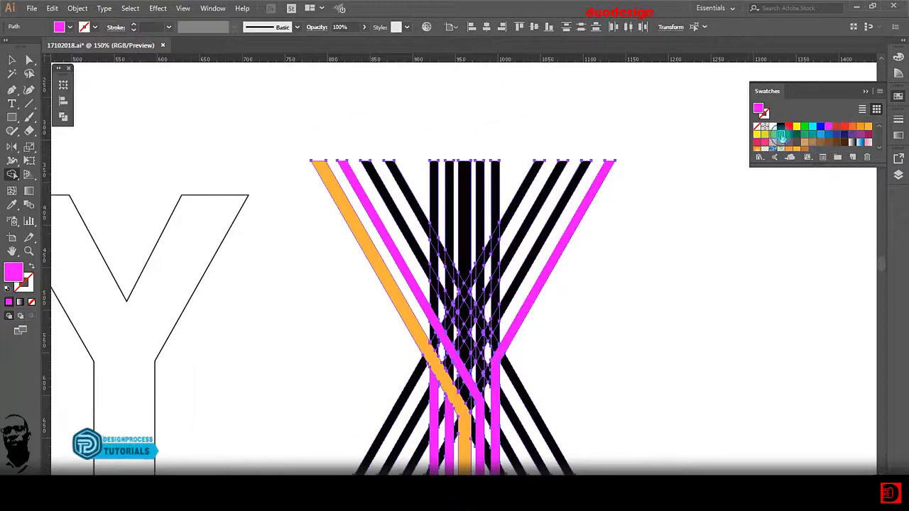
scroll(485, 282, up, 1)
scroll(485, 282, up, 1)
drag(547, 265, 488, 372)
scroll(490, 341, down, 3)
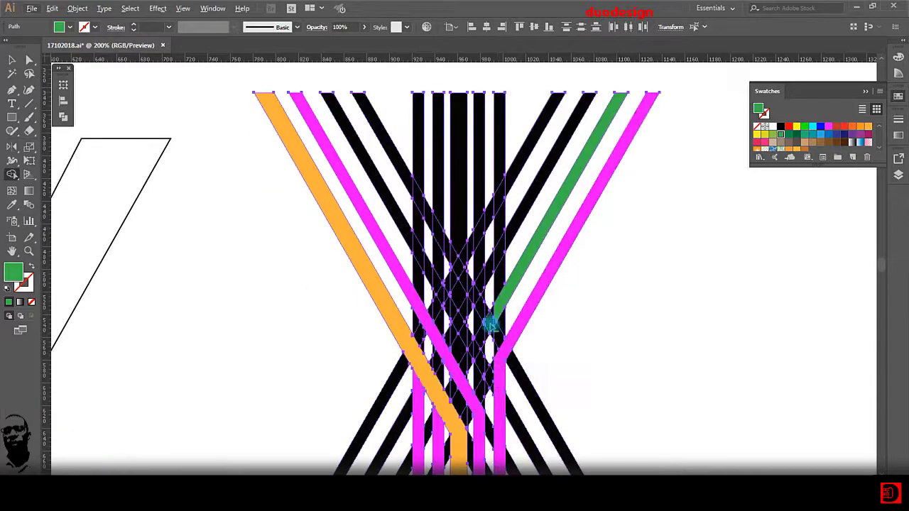
scroll(499, 323, up, 2)
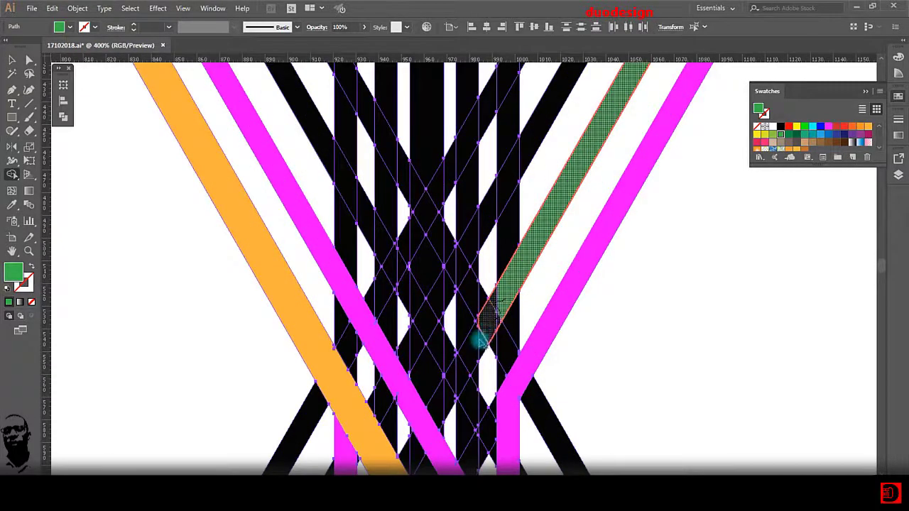
mouse_move(499, 328)
mouse_down()
mouse_move(470, 340)
mouse_move(483, 320)
mouse_up()
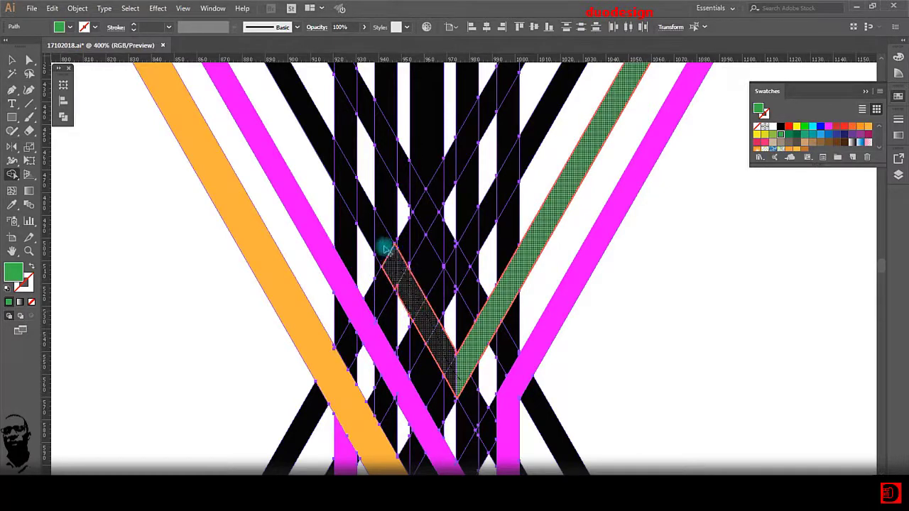
drag(384, 248, 323, 142)
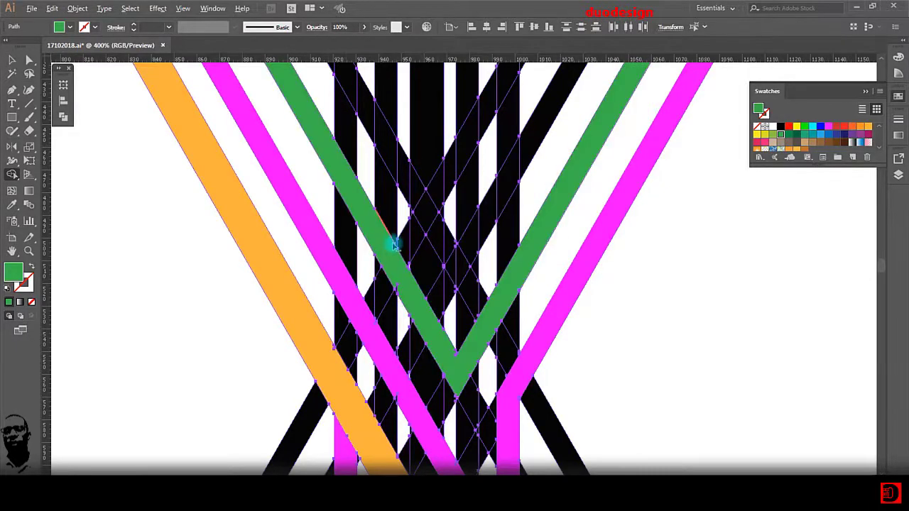
Choose the bright green swatch and merge the pieces of each of the two inner right arm stripes down to the dark green band.
scroll(395, 245, down, 3)
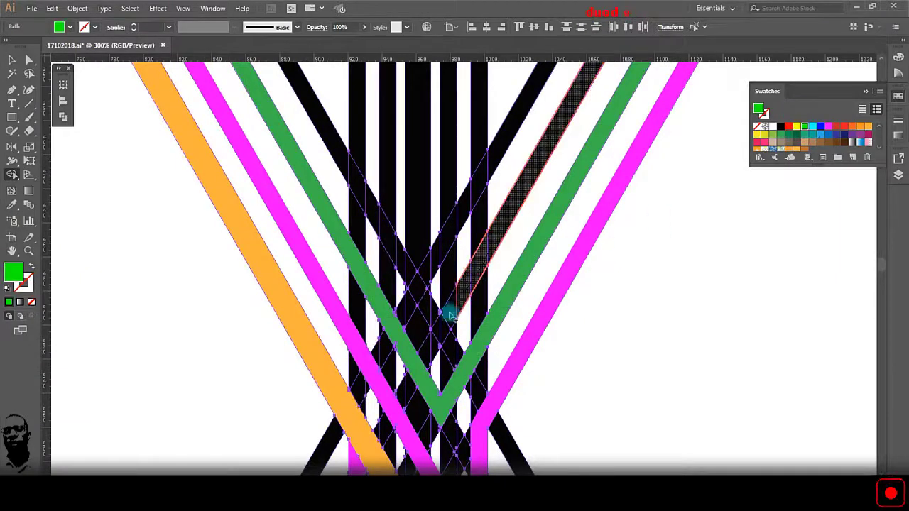
drag(429, 350, 485, 191)
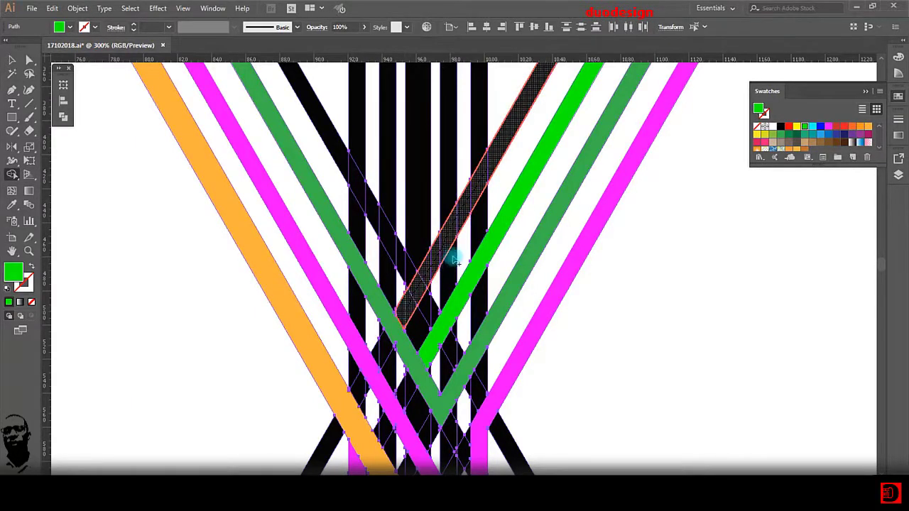
click(455, 261)
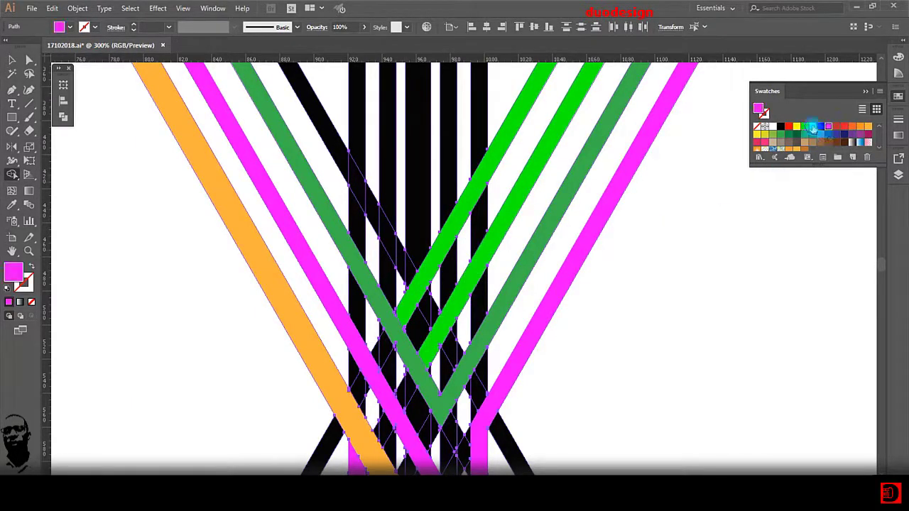
Choose the cyan swatch and merge the innermost left arm stripe down to the bright green band.
click(811, 127)
scroll(365, 248, up, 2)
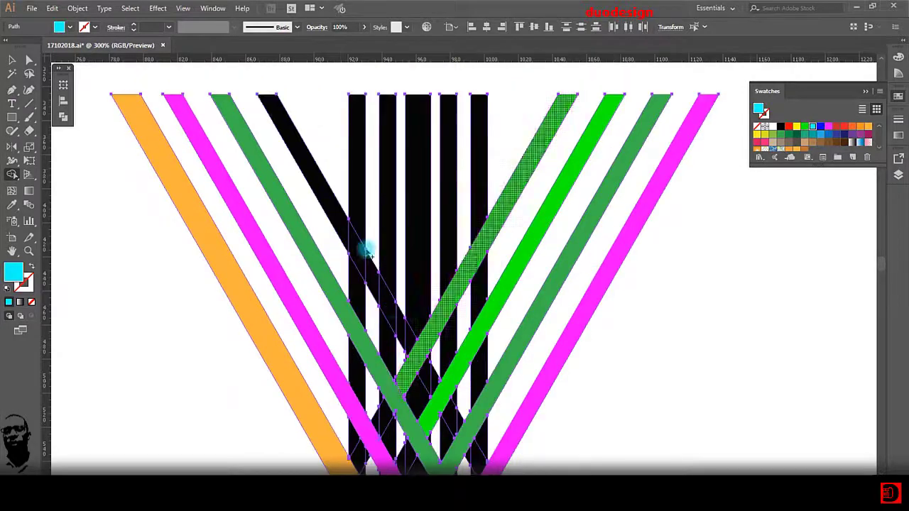
click(408, 343)
scroll(682, 353, down, 5)
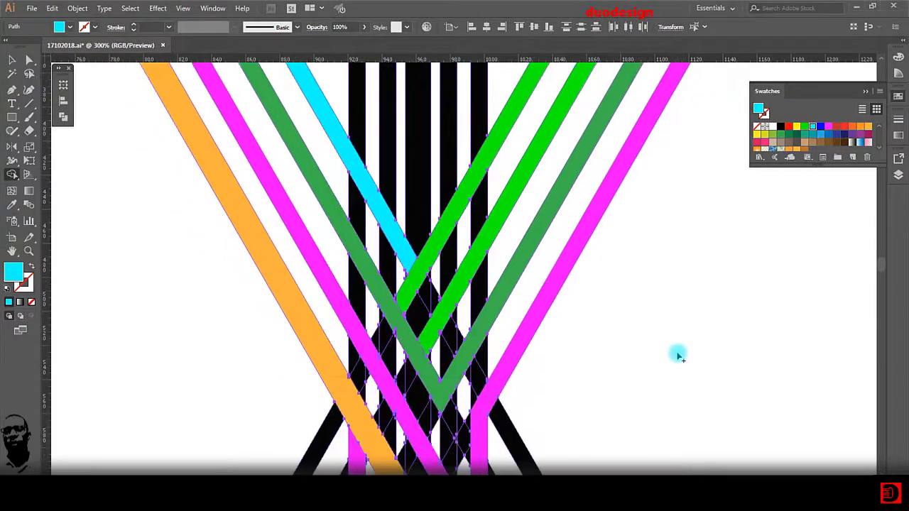
Deselect and reselect the whole striped figure, and reactivate Shape Builder with the dark green swatch as fill.
click(12, 60)
click(681, 340)
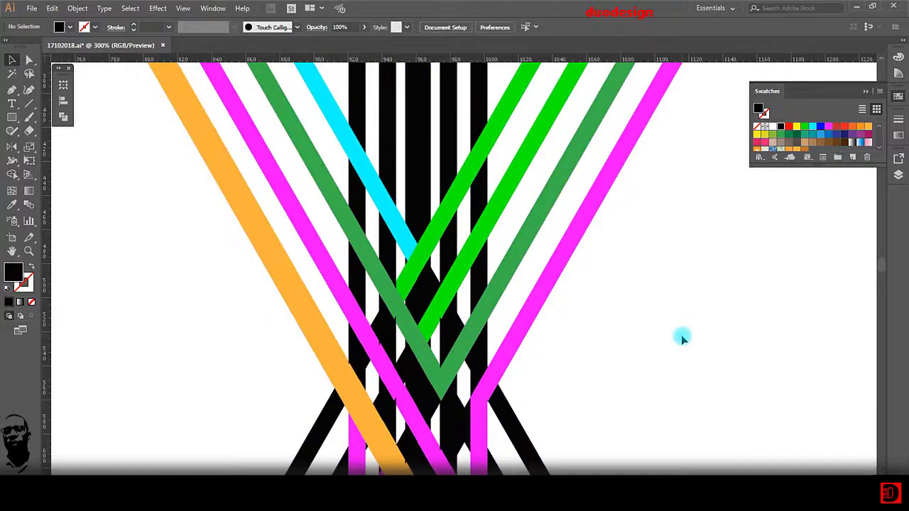
drag(146, 154, 642, 461)
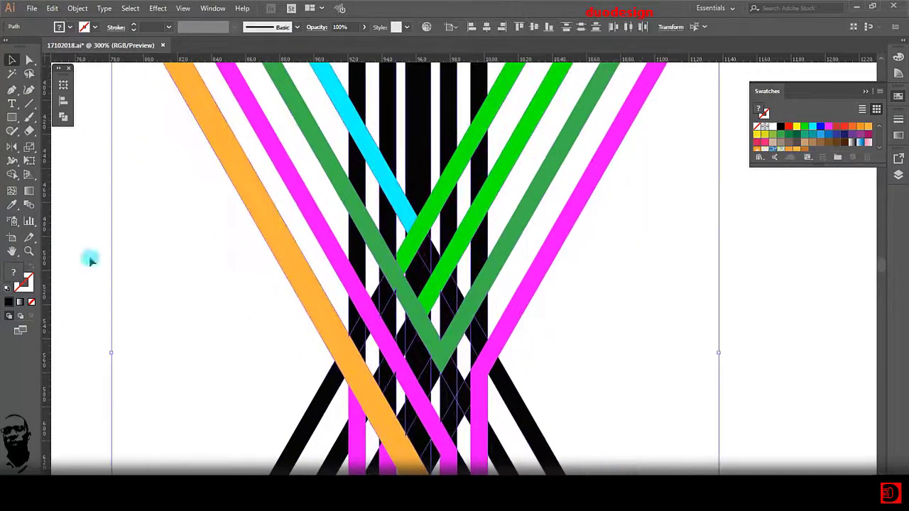
click(12, 176)
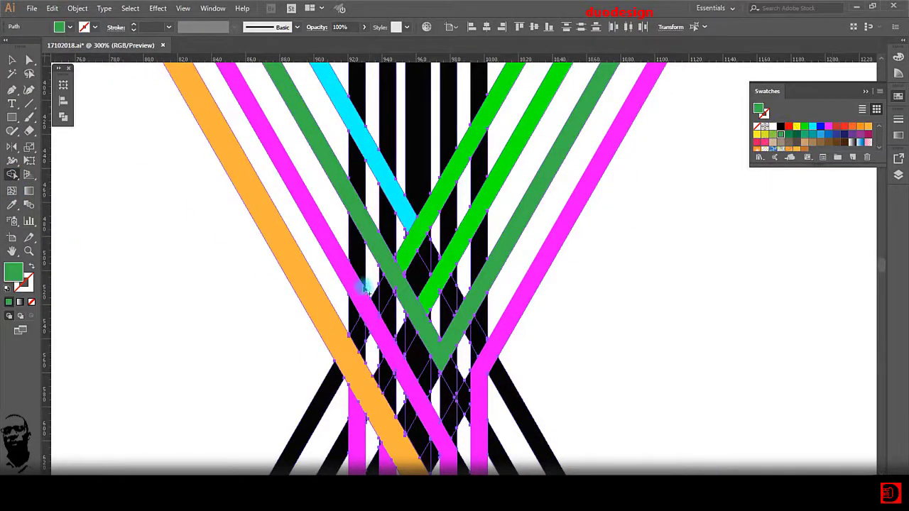
scroll(363, 287, up, 3)
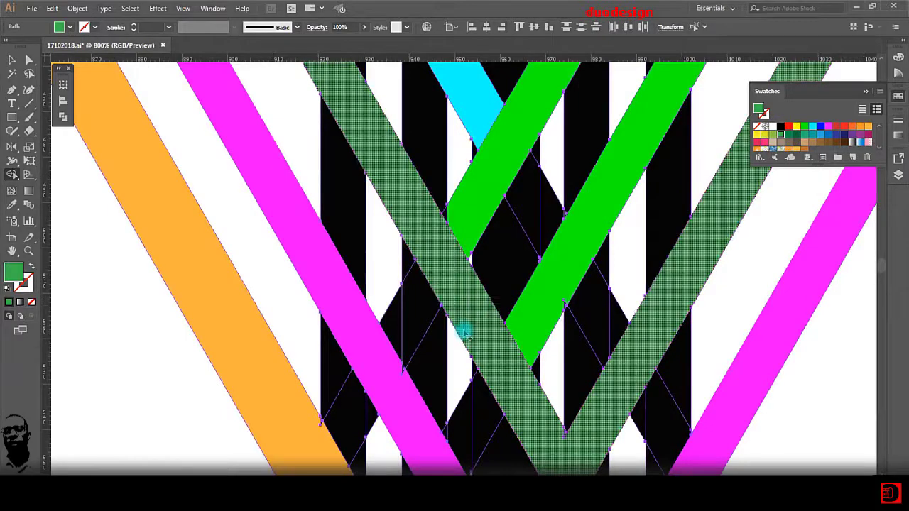
scroll(572, 432, up, 3)
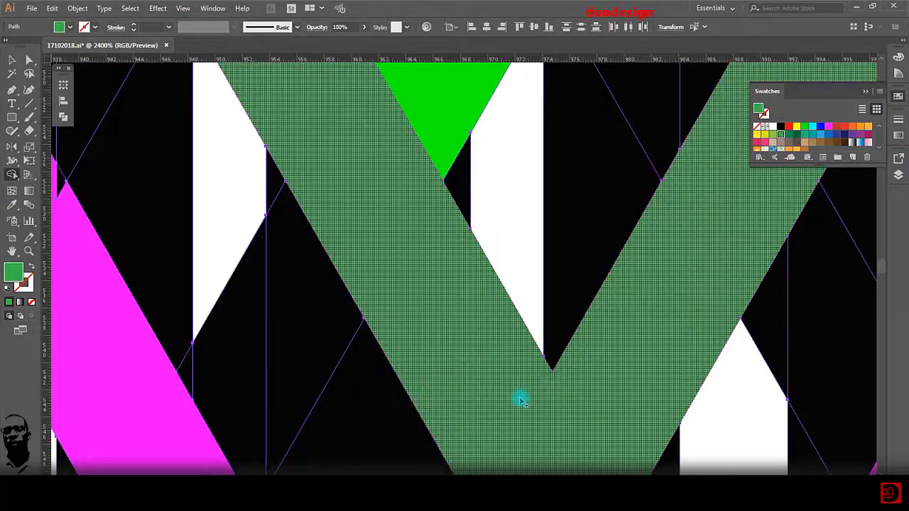
scroll(520, 401, down, 3)
scroll(522, 400, down, 2)
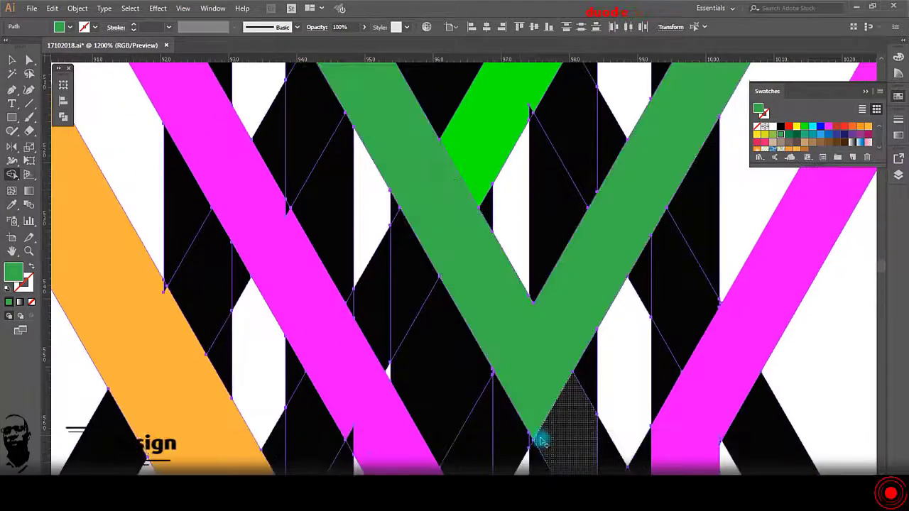
scroll(541, 442, down, 10)
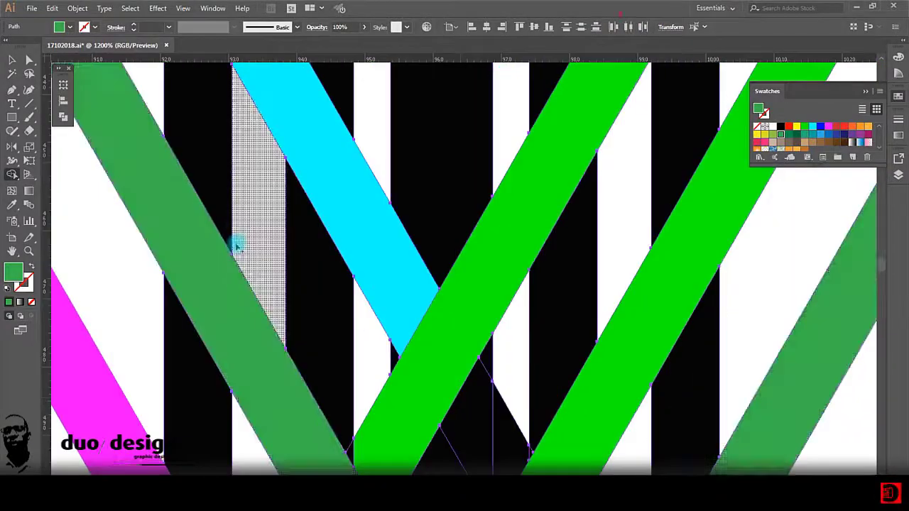
Examine the edges of the dark green V-shaped band and the stripes beside it for unmerged slivers.
scroll(237, 246, up, 4)
scroll(170, 267, down, 2)
scroll(296, 285, down, 5)
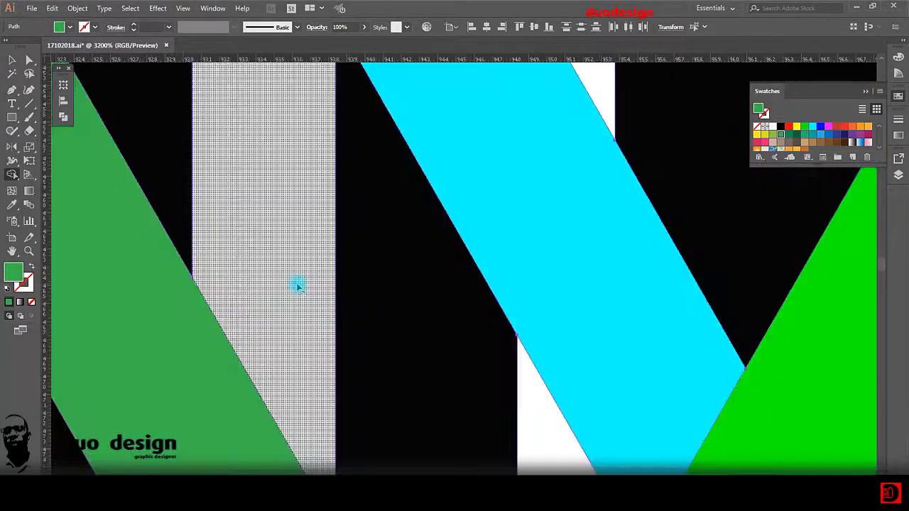
scroll(299, 288, down, 1)
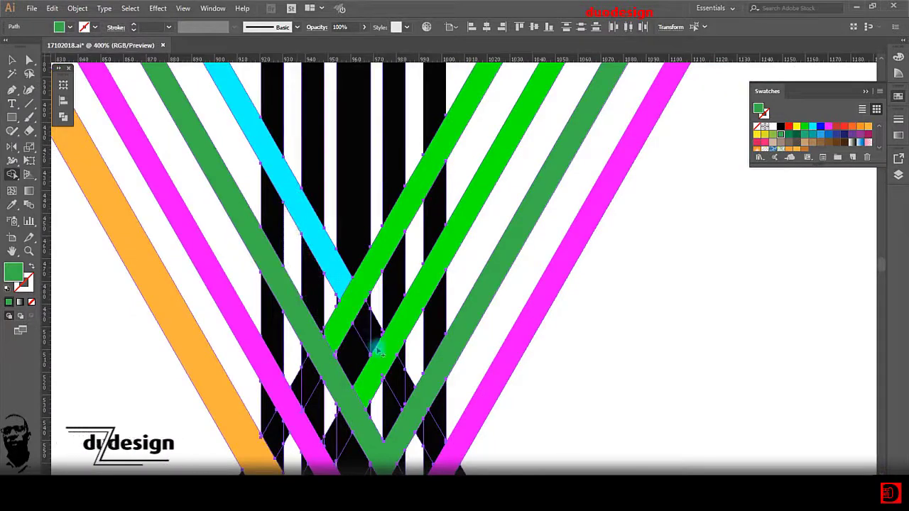
scroll(375, 348, up, 2)
scroll(436, 398, down, 2)
scroll(438, 394, up, 5)
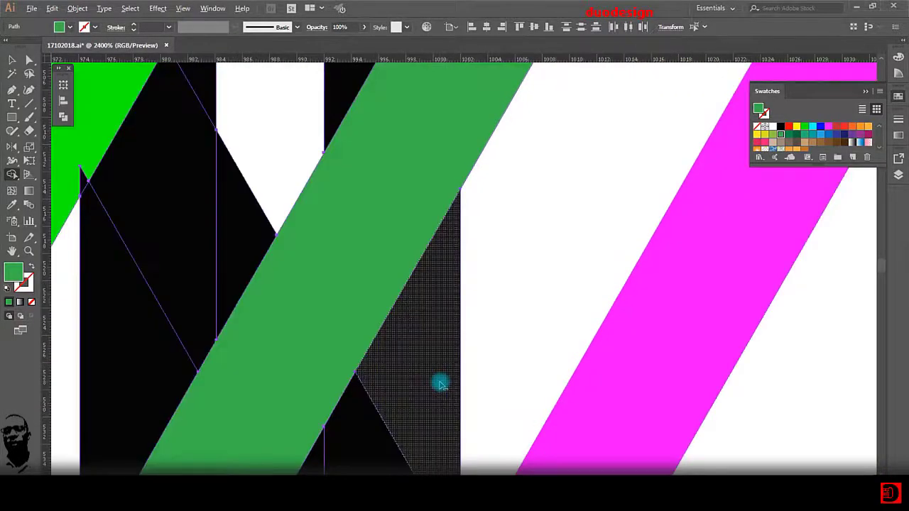
Choose the bright green swatch and merge the leftover sliver at the lower end of the innermost bright green band into it.
scroll(440, 384, down, 3)
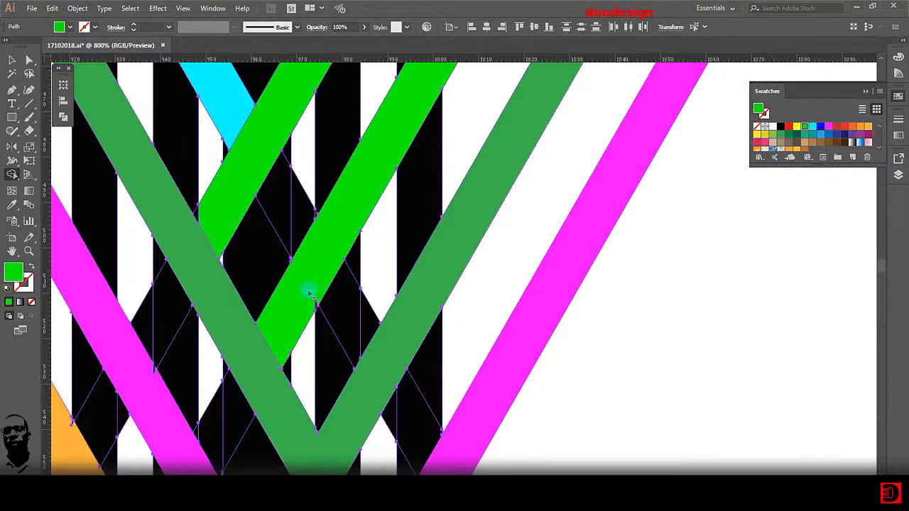
scroll(311, 295, up, 3)
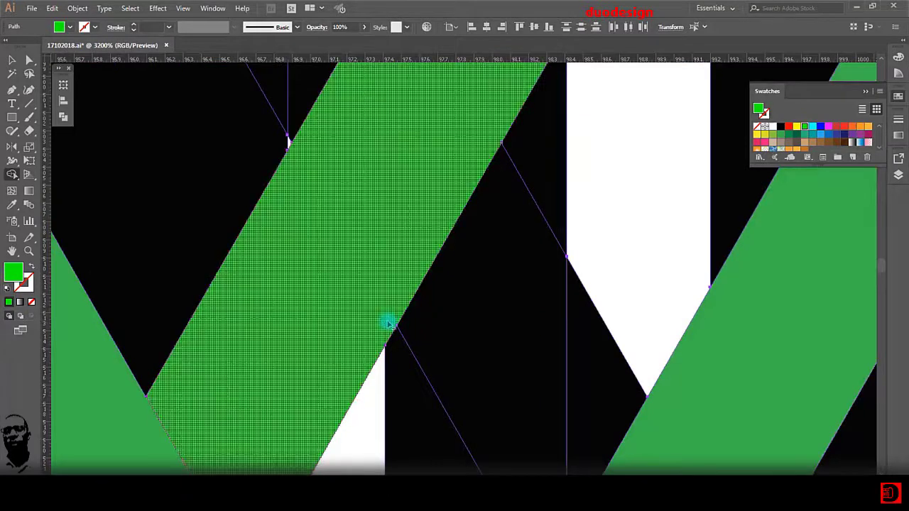
scroll(389, 324, down, 3)
scroll(369, 334, up, 1)
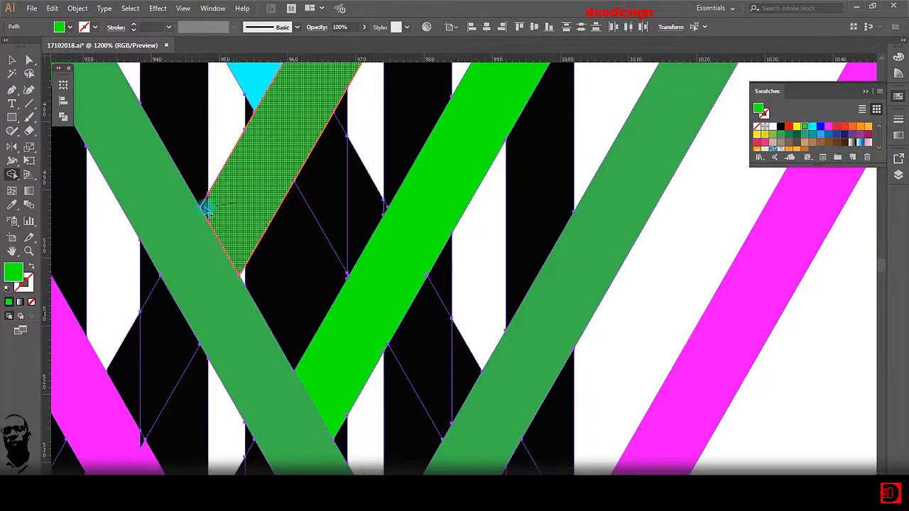
scroll(260, 236, down, 2)
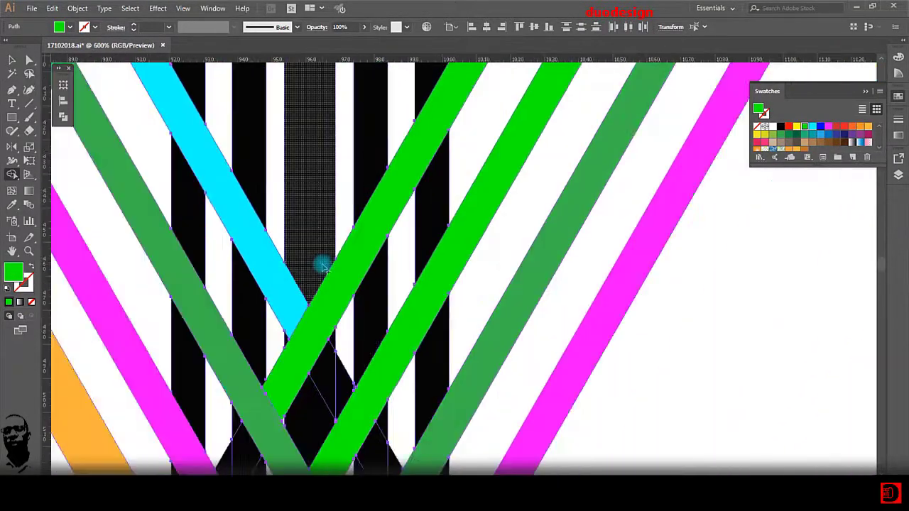
scroll(321, 263, down, 3)
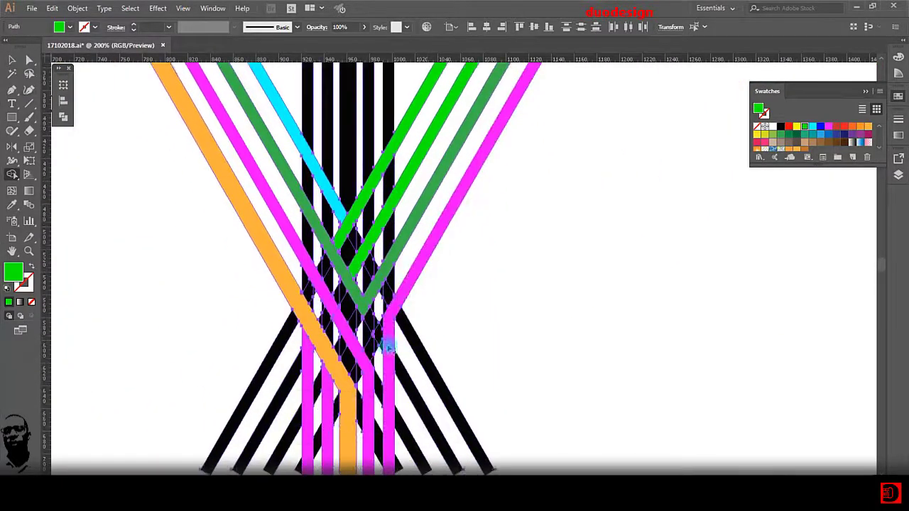
Deselect and reselect the whole striped figure, and reactivate Shape Builder with the orange swatch as fill.
click(13, 62)
click(614, 310)
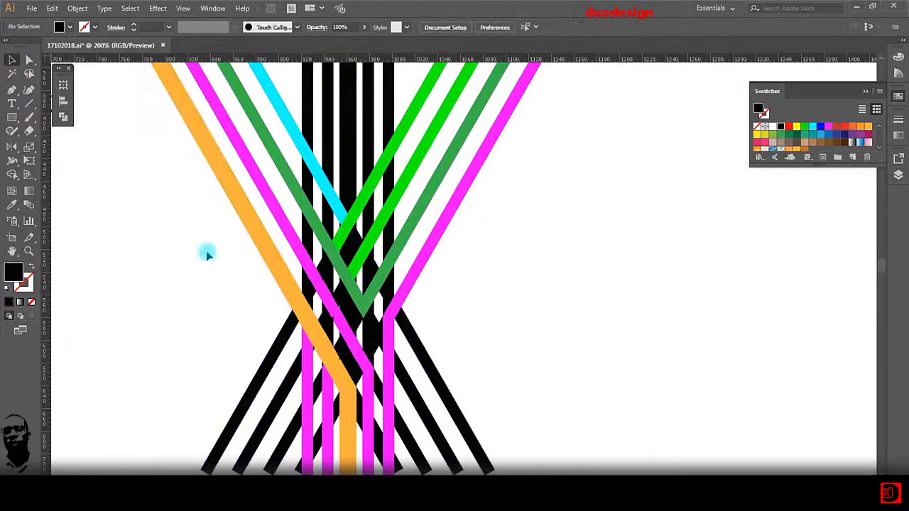
drag(485, 435, 487, 436)
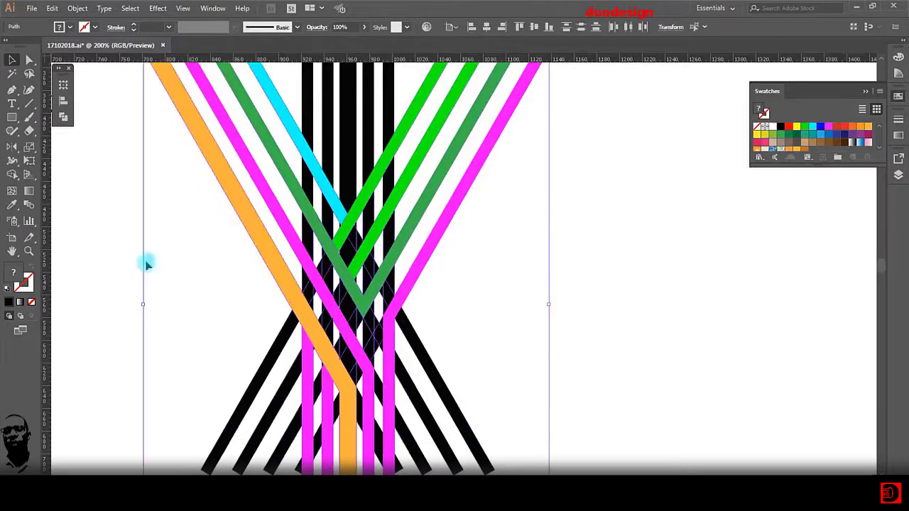
click(12, 175)
scroll(795, 142, down, 1)
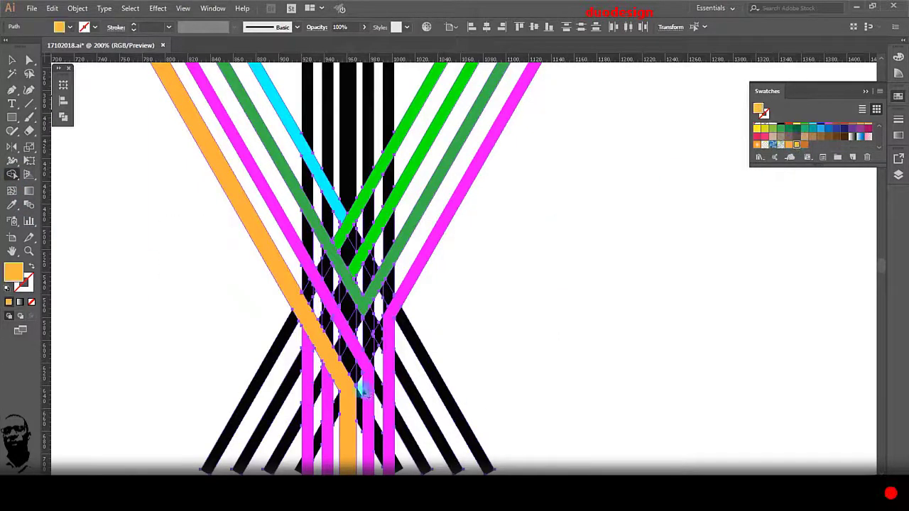
Merge the small black sliver on the inner edge of the orange band, above its bend, into the band.
scroll(363, 390, up, 5)
scroll(458, 426, up, 5)
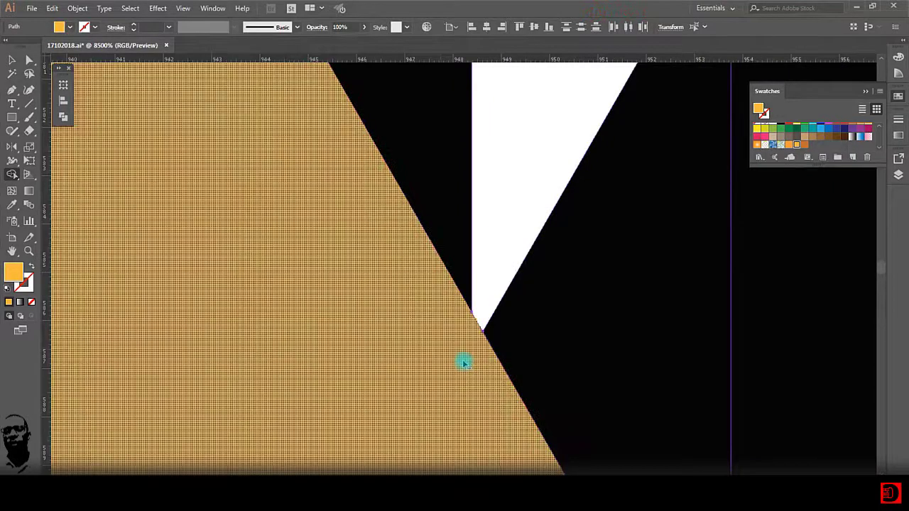
scroll(465, 372, down, 3)
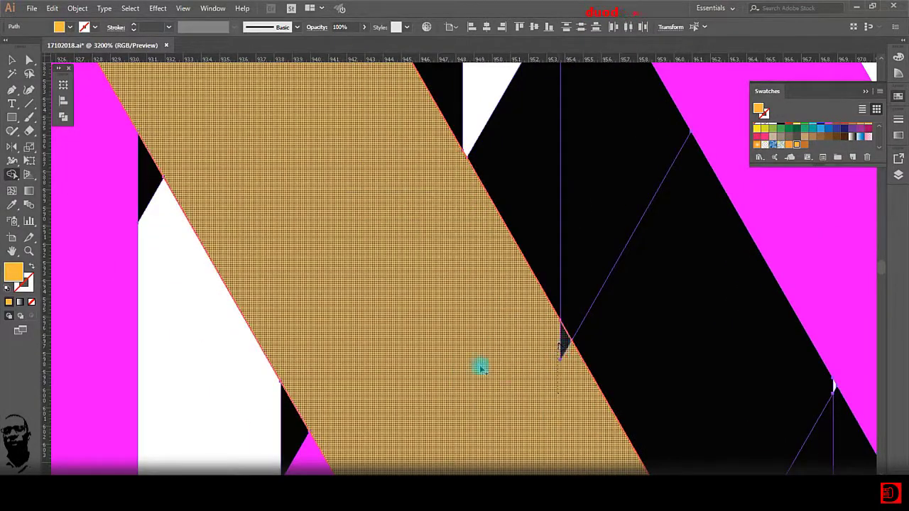
scroll(481, 367, down, 3)
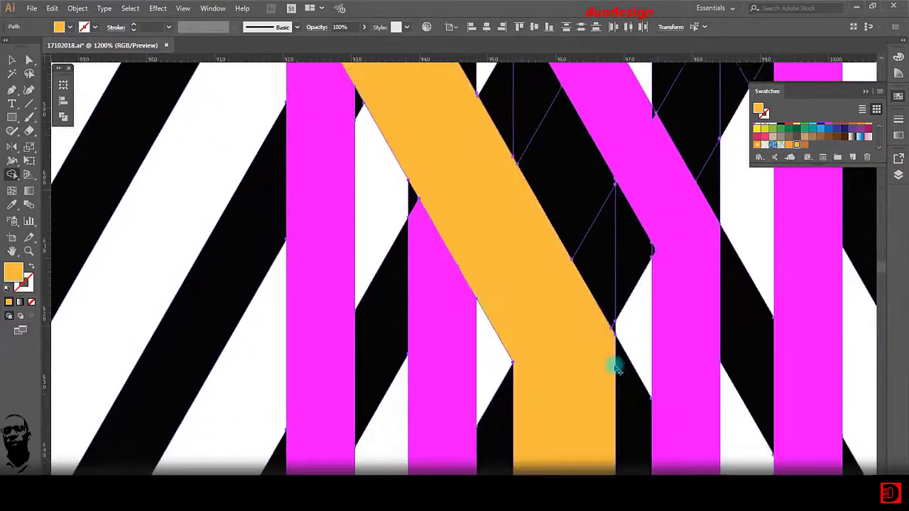
Merge the remaining sliver where the orange band crosses the outermost left stem stripe into the orange band.
scroll(614, 366, down, 5)
scroll(612, 365, down, 2)
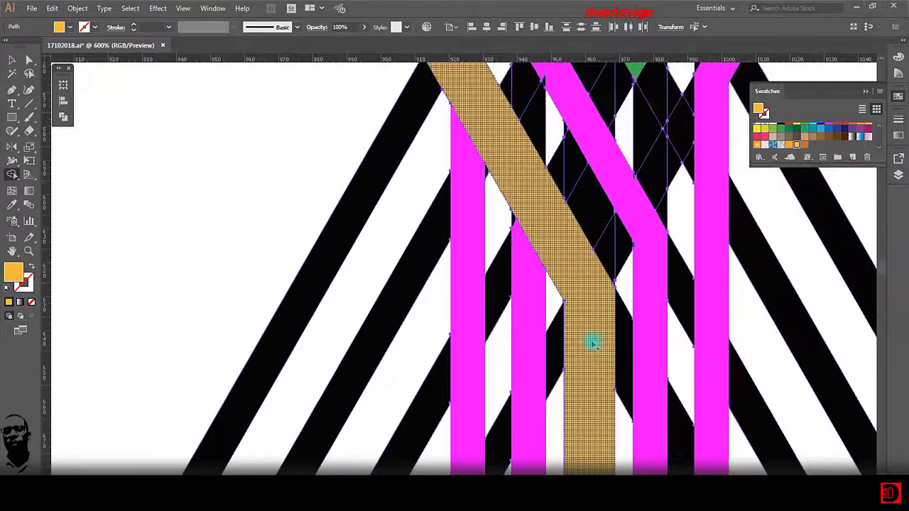
scroll(569, 333, up, 3)
scroll(454, 195, up, 4)
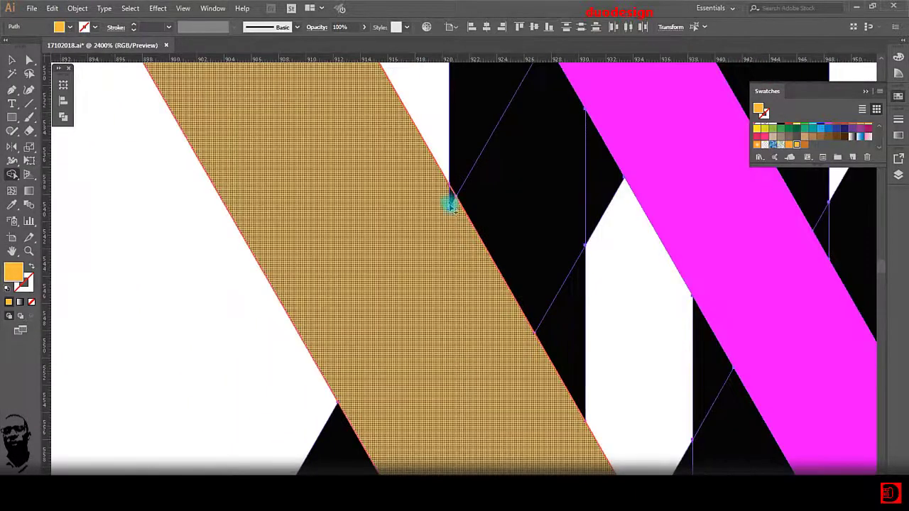
scroll(475, 266, down, 4)
Choose the magenta swatch and merge the leftover slivers along the diagonal part of the left magenta band into it.
scroll(817, 142, up, 2)
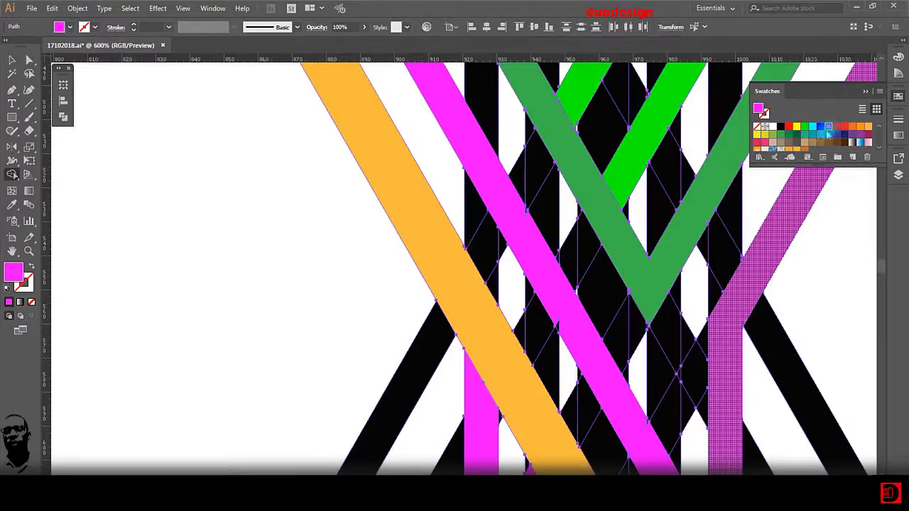
scroll(547, 319, up, 6)
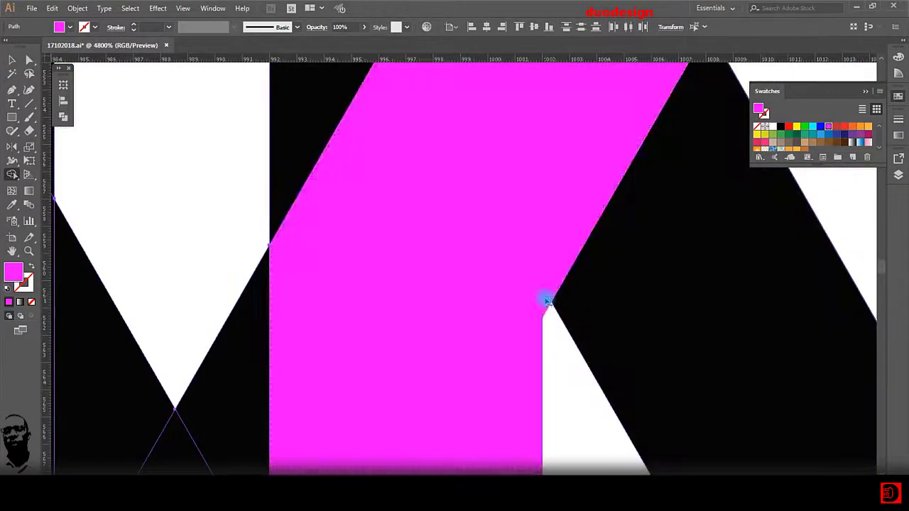
scroll(547, 301, down, 2)
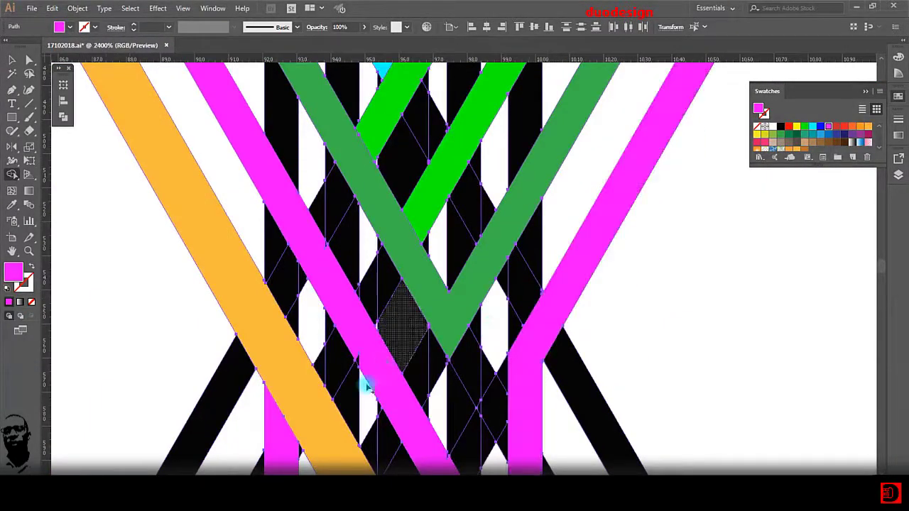
scroll(366, 385, up, 4)
drag(312, 369, 267, 348)
scroll(361, 400, down, 3)
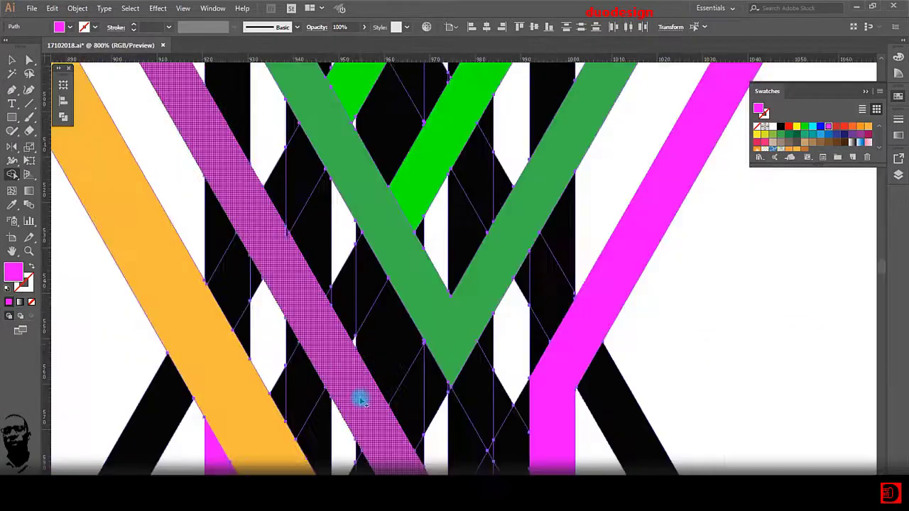
scroll(300, 223, down, 1)
scroll(260, 263, up, 4)
scroll(319, 326, down, 3)
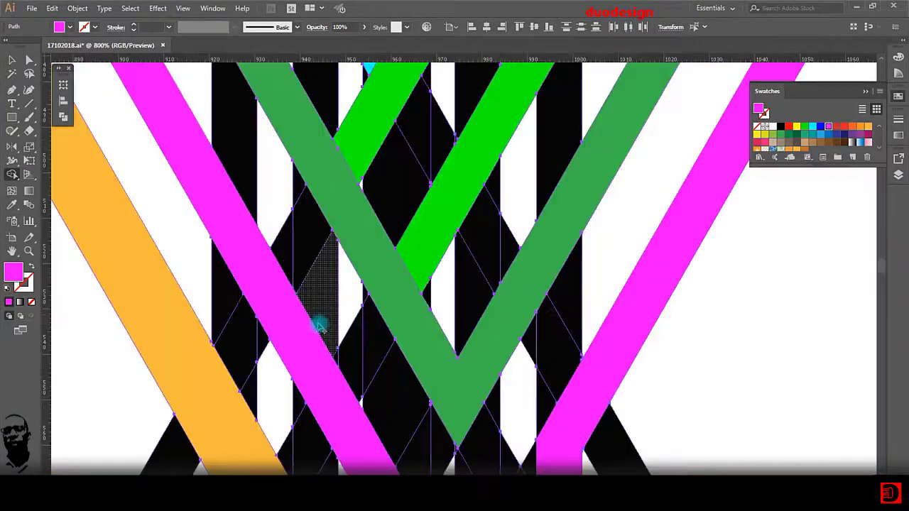
scroll(319, 326, down, 8)
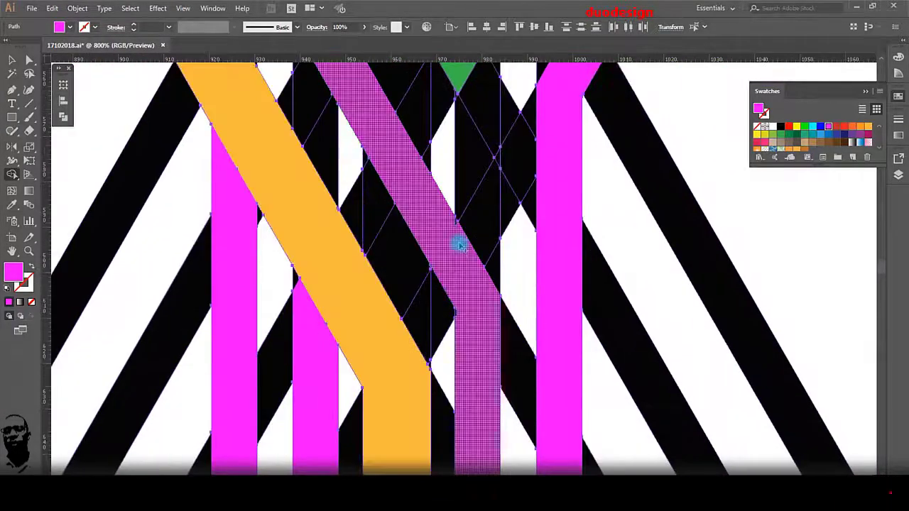
Merge the small black sliver at the bend of the left magenta band into the band.
scroll(460, 245, up, 2)
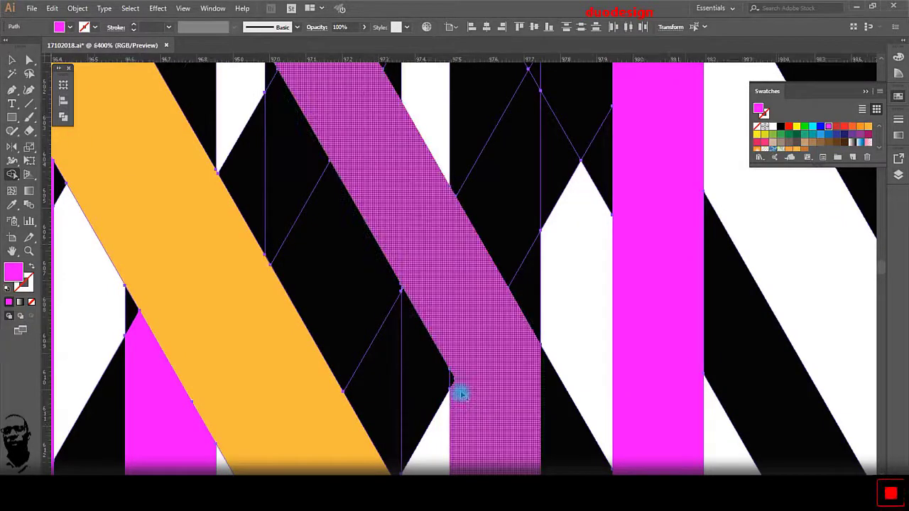
scroll(461, 391, up, 4)
scroll(473, 376, down, 4)
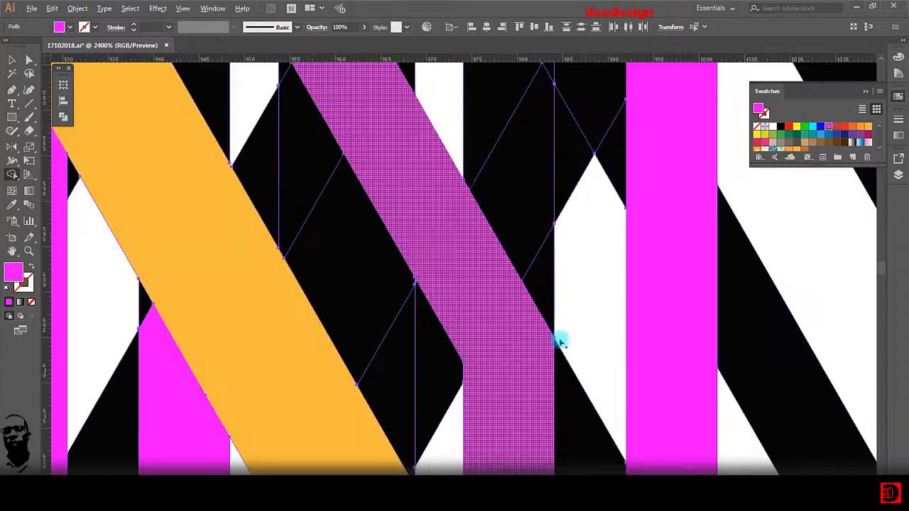
scroll(566, 334, up, 3)
scroll(479, 274, up, 1)
scroll(449, 304, down, 4)
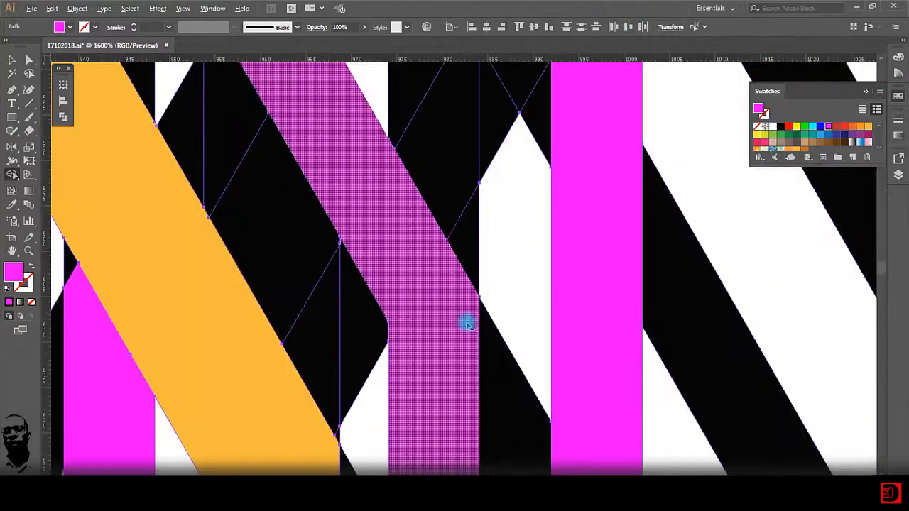
scroll(467, 325, down, 1)
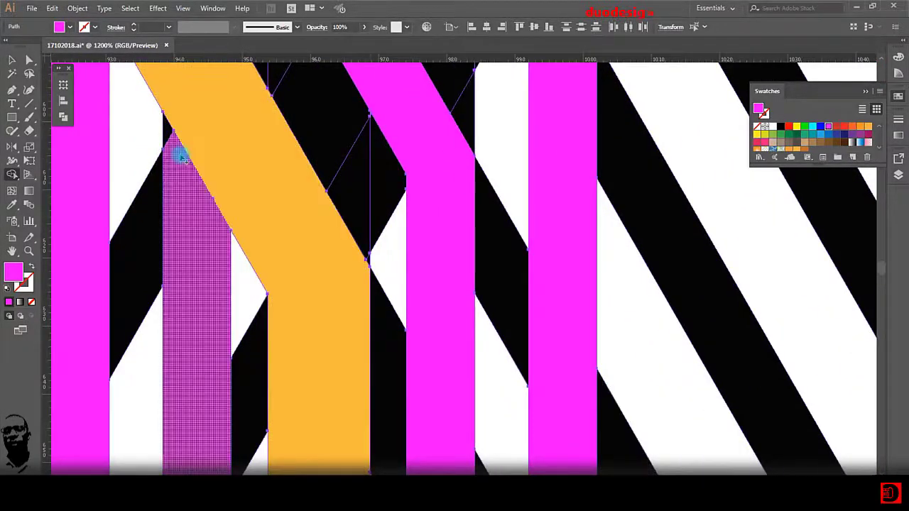
Examine the stem ends, the band bends and the crossings around the green V for remaining unmerged slivers.
scroll(569, 329, down, 2)
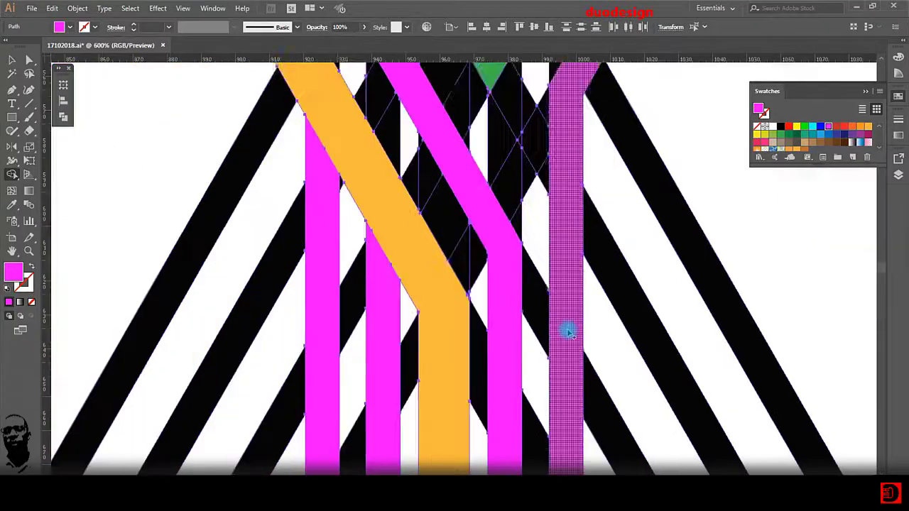
scroll(518, 319, down, 5)
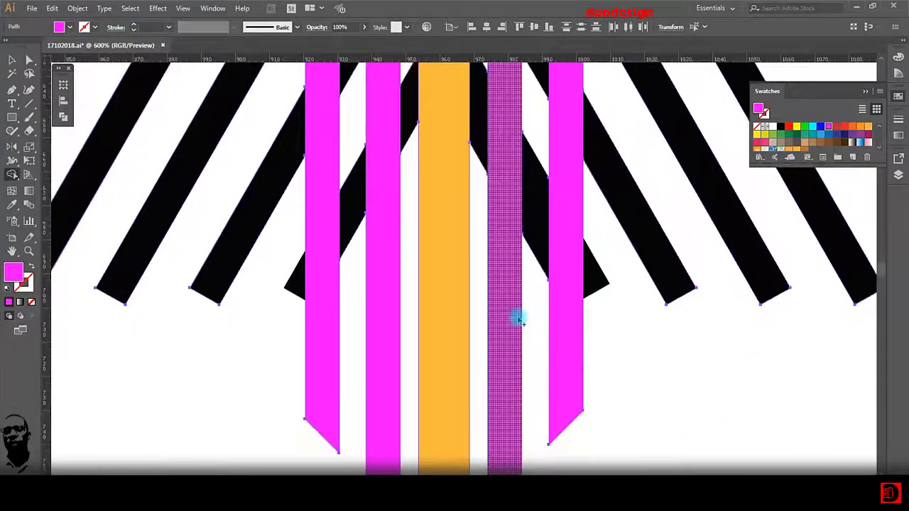
scroll(517, 319, up, 3)
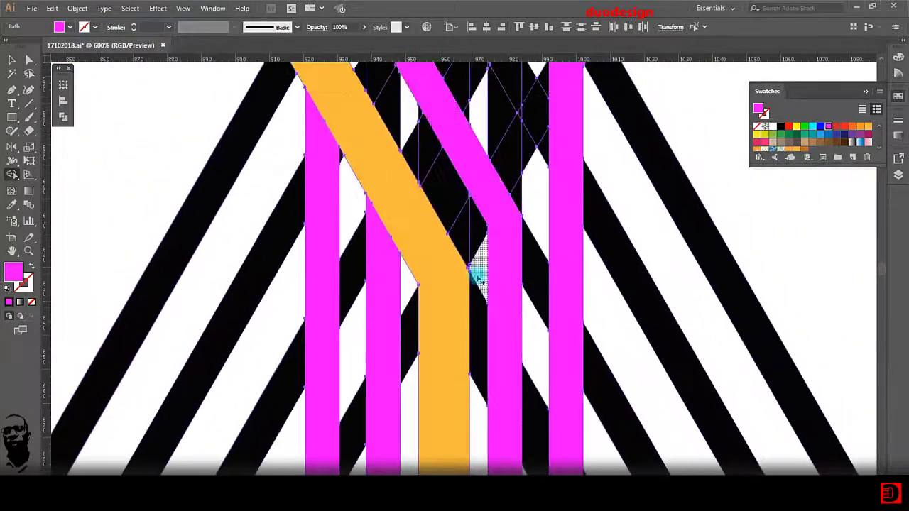
scroll(518, 316, up, 2)
scroll(481, 283, down, 3)
scroll(649, 341, up, 3)
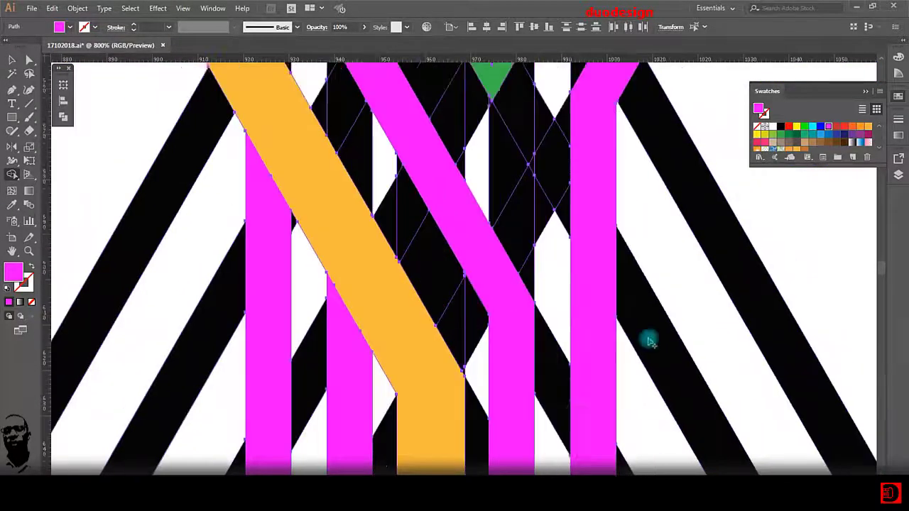
scroll(490, 195, up, 4)
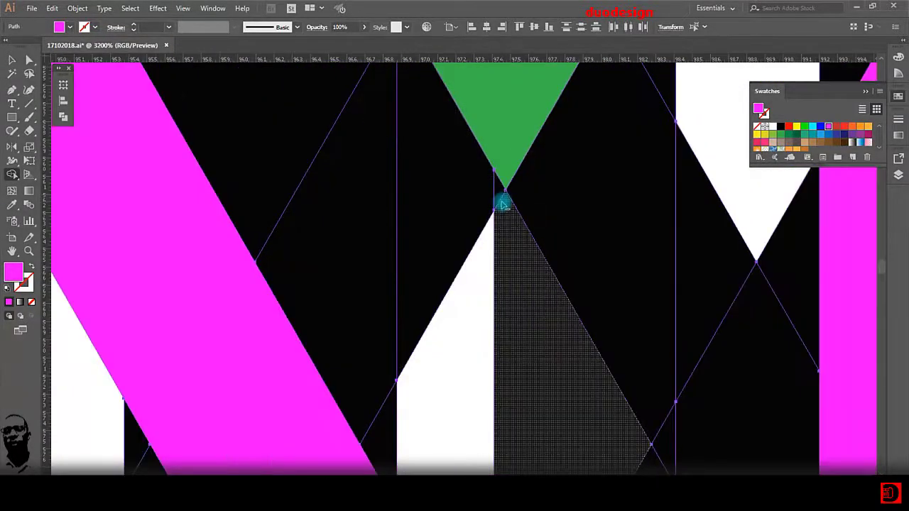
scroll(502, 202, down, 6)
scroll(508, 227, up, 8)
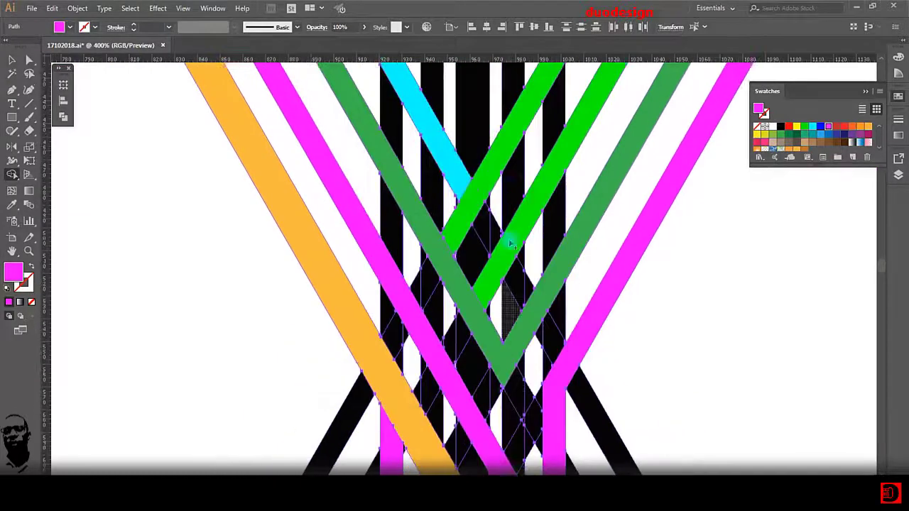
scroll(509, 241, down, 6)
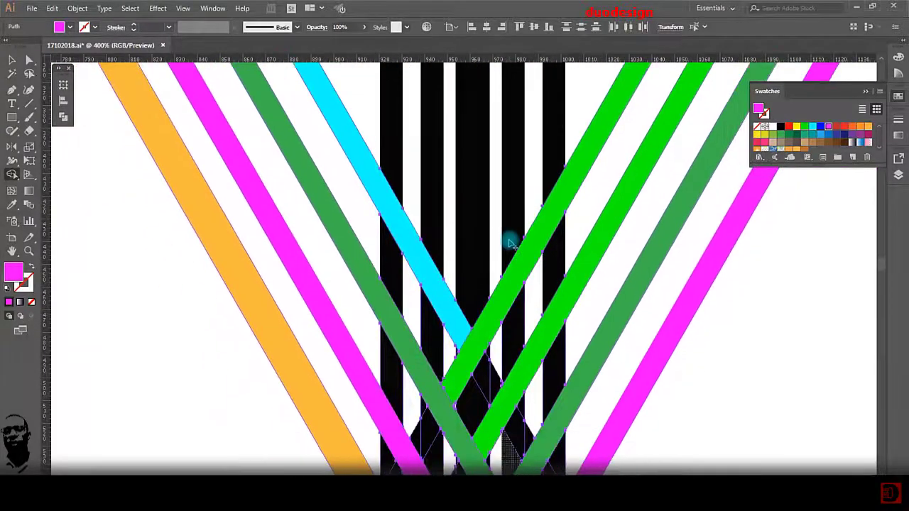
scroll(602, 334, up, 2)
scroll(577, 345, up, 4)
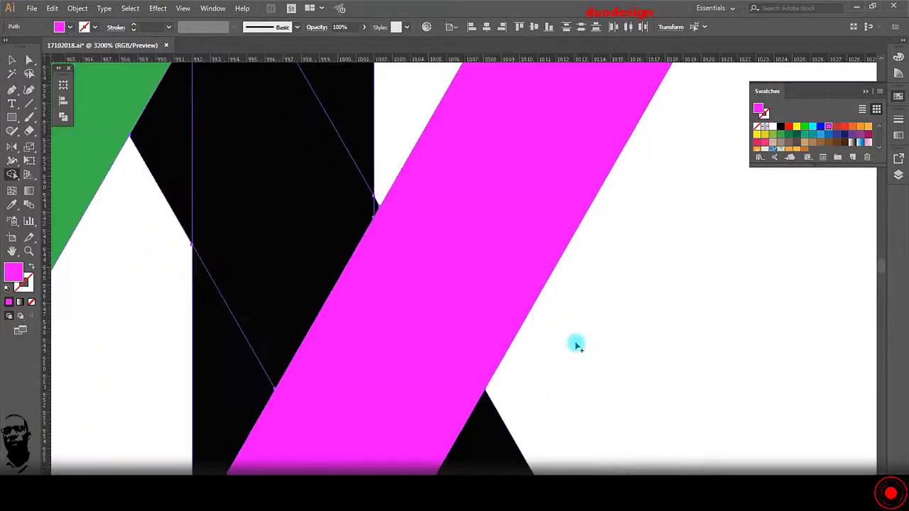
scroll(577, 344, down, 3)
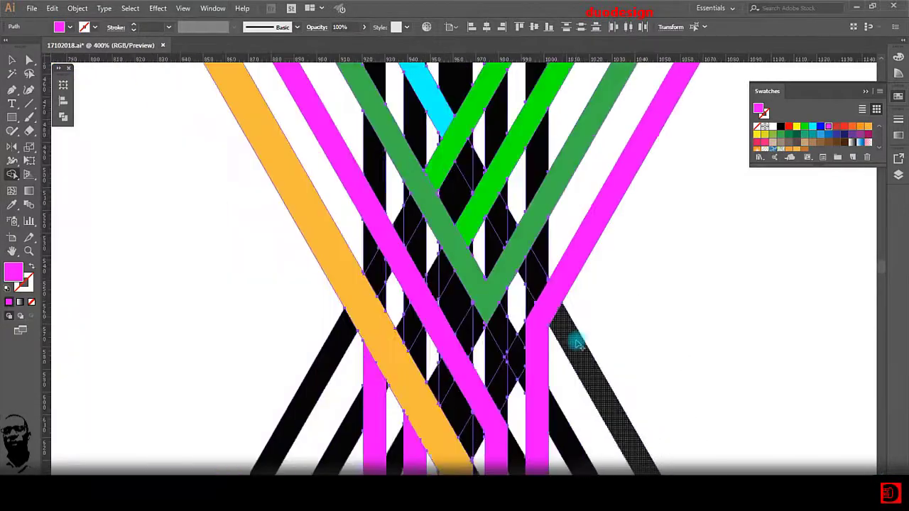
Select the black-filled leftover pieces around the colored bands with the Magic Wand and delete them.
scroll(579, 345, down, 1)
click(12, 62)
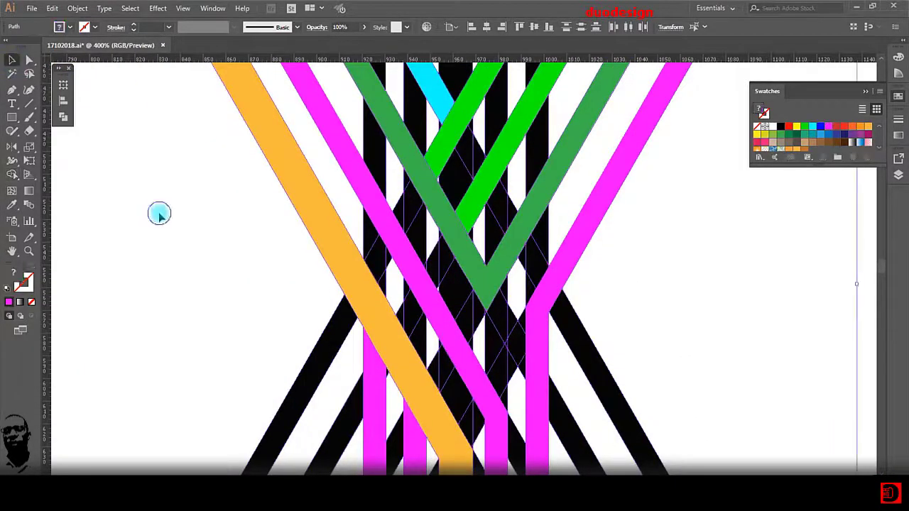
click(159, 213)
scroll(455, 282, down, 4)
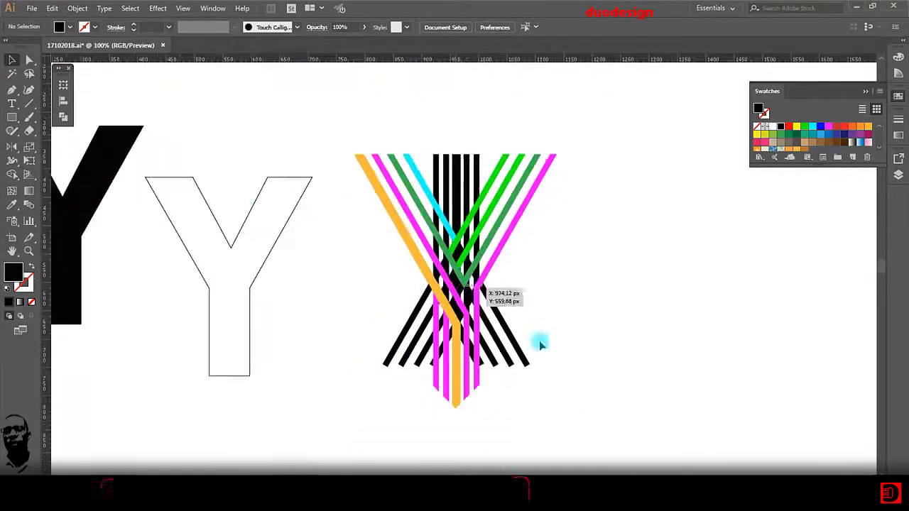
key(ctrl+a)
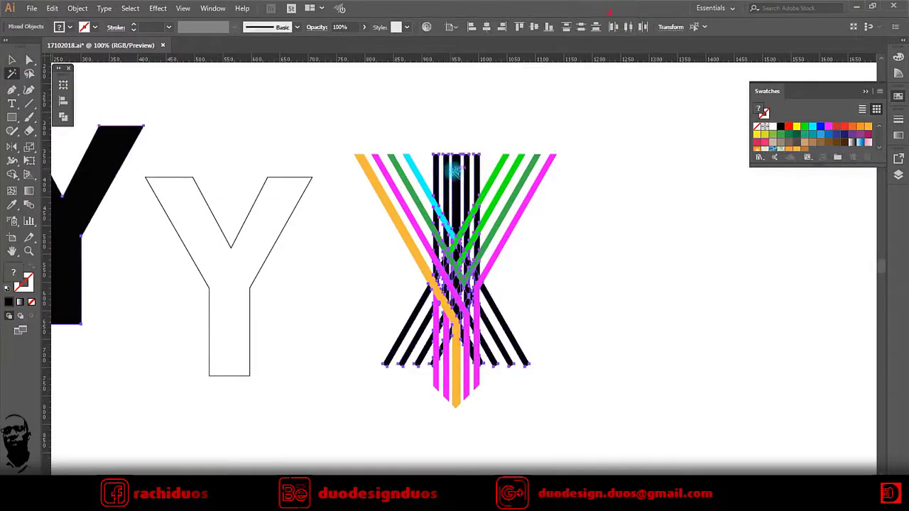
key(Delete)
click(335, 159)
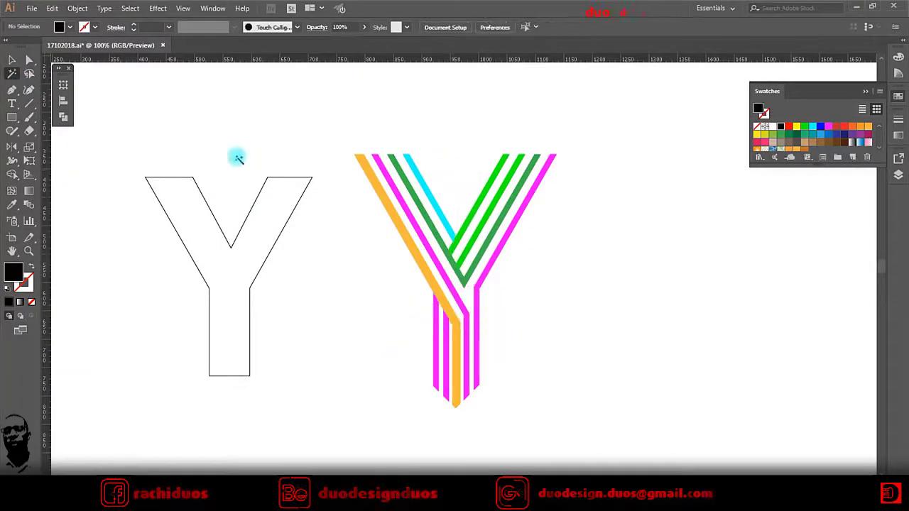
Select all colored stripes of the striped Y together.
click(11, 60)
drag(341, 113, 595, 462)
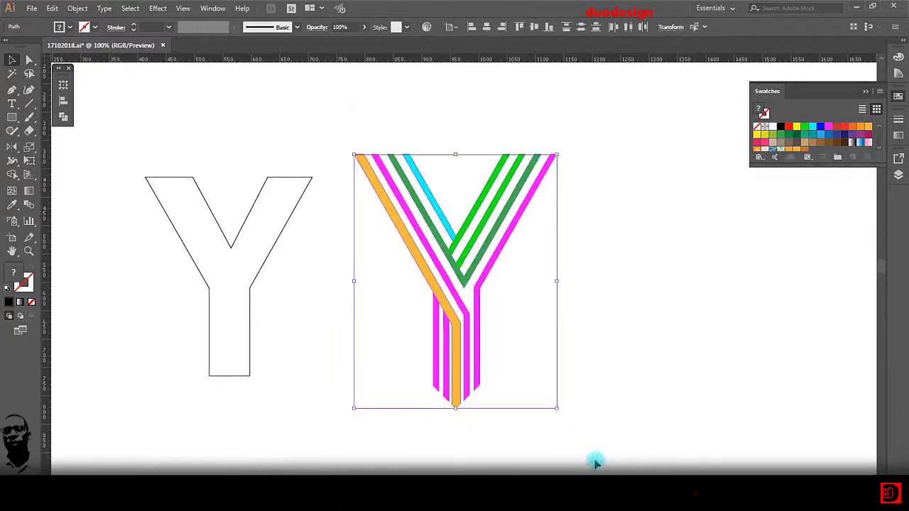
scroll(609, 402, down, 2)
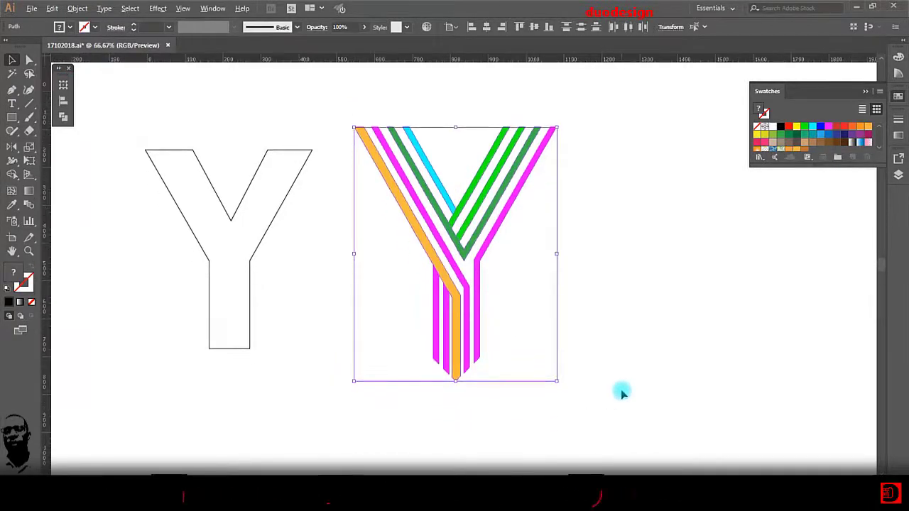
alt+scroll(615, 398, down, 1)
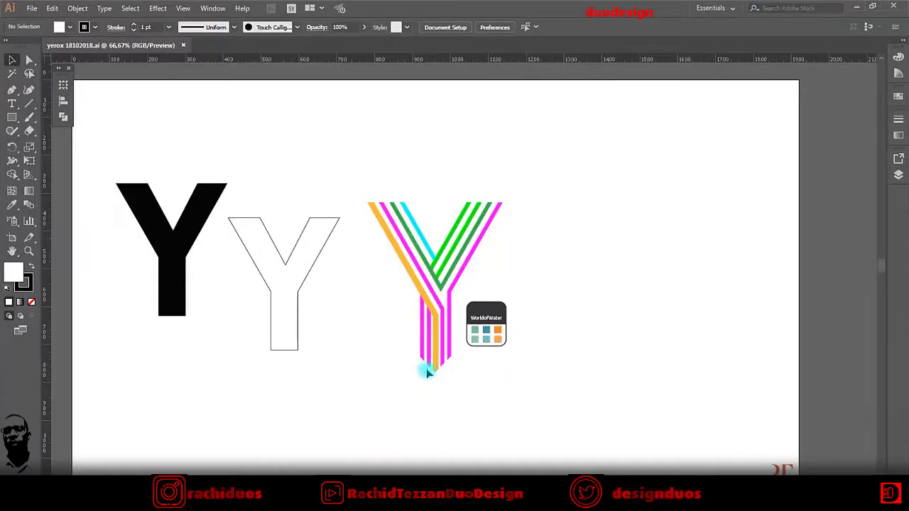
Recolor the two left stem stripes with the palette's light green and the wide orange band with its darker green, using the Eyedropper.
alt+scroll(427, 372, up, 1)
alt+scroll(455, 334, up, 1)
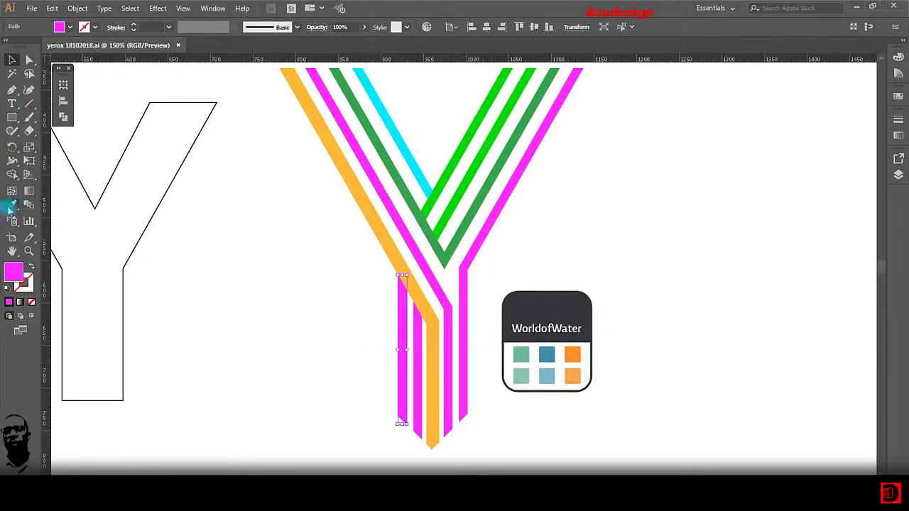
click(523, 372)
ctrl+click(416, 377)
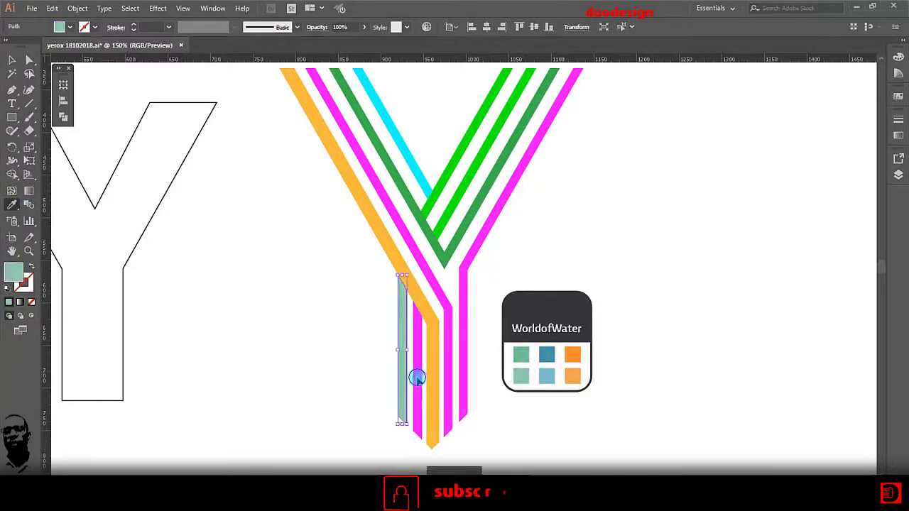
click(517, 374)
ctrl+click(432, 376)
click(521, 355)
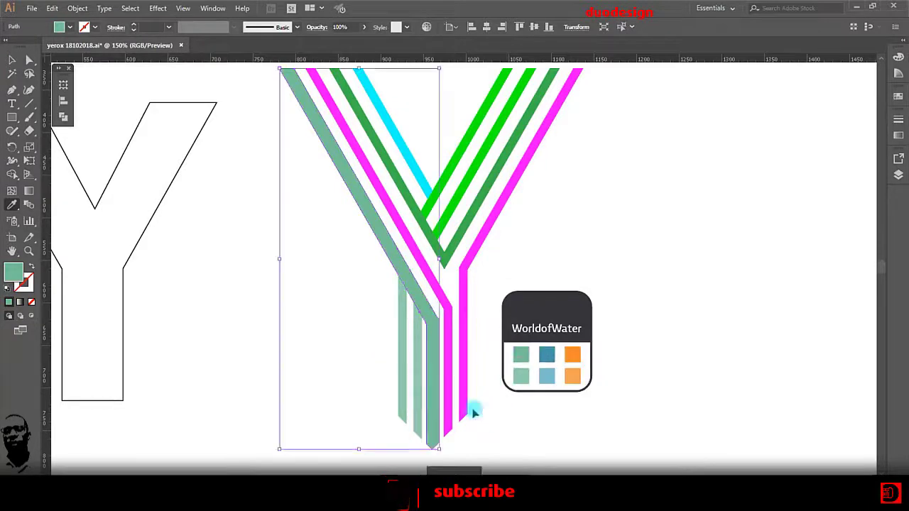
Recolor the left magenta band with the palette's dark blue and the dark green V with its dark orange.
ctrl+click(448, 398)
click(547, 353)
scroll(490, 348, up, 1)
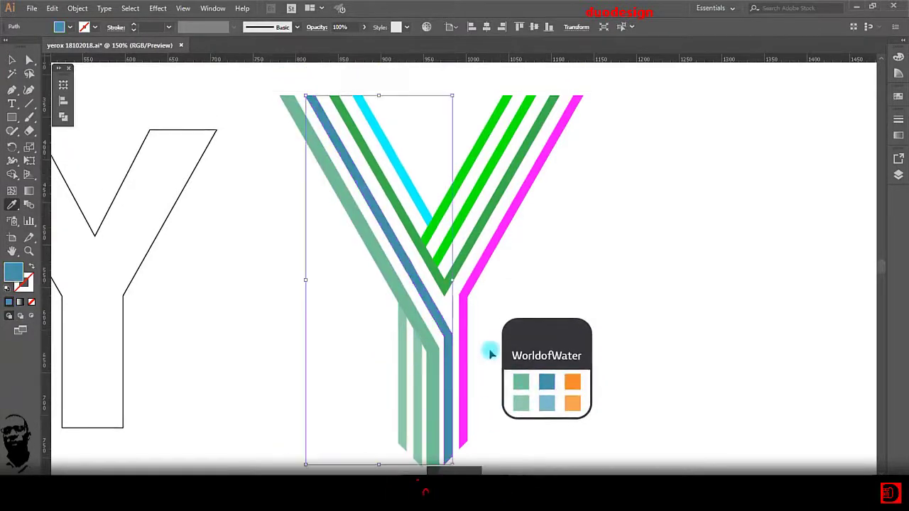
ctrl+click(488, 364)
ctrl+click(435, 273)
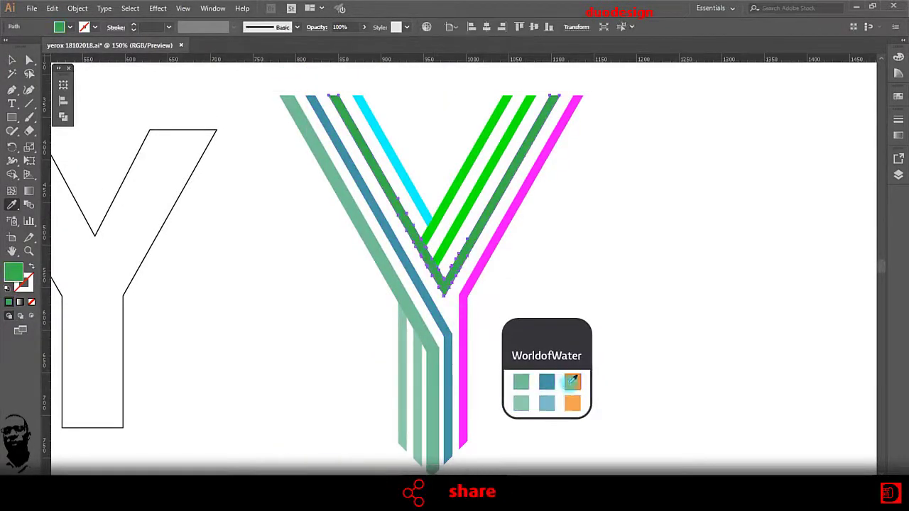
click(573, 382)
ctrl+click(601, 225)
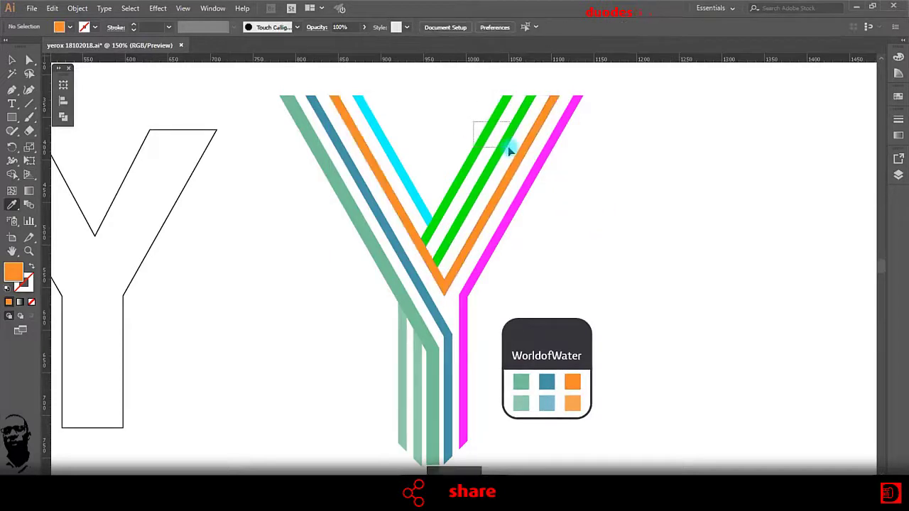
Recolor the two bright green stripes and the cyan stripe with the palette's light orange.
drag(509, 150, 510, 152)
click(573, 402)
ctrl+click(559, 268)
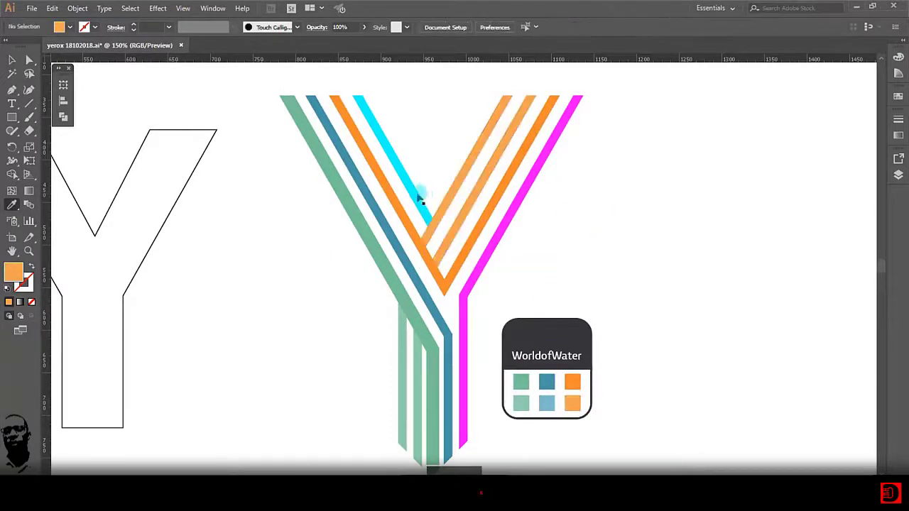
ctrl+click(420, 198)
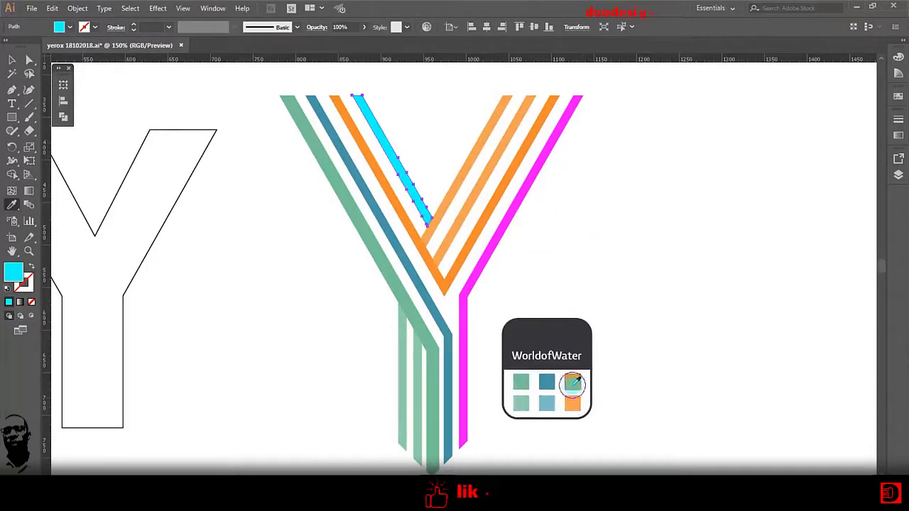
ctrl+click(593, 286)
Recolor the right magenta band with the palette's light blue.
ctrl+click(485, 260)
click(547, 402)
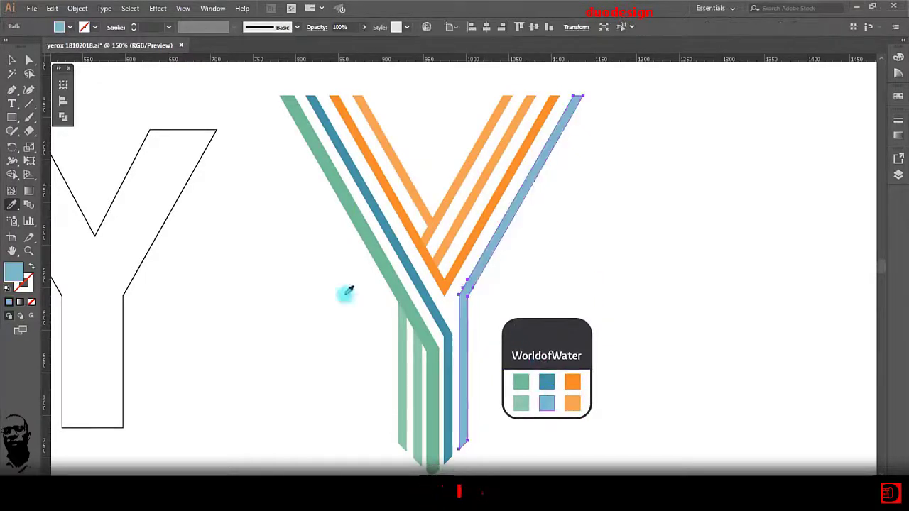
click(12, 62)
click(615, 233)
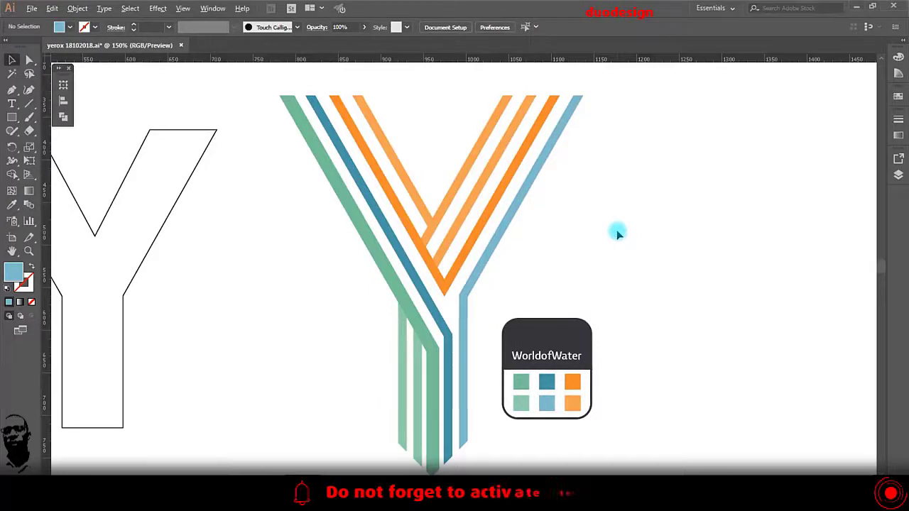
Place a copy of the palette's WorldofWater text below the striped Y and give it the dark grey of the palette header.
alt+scroll(617, 234, down, 1)
scroll(593, 276, down, 1)
click(588, 277)
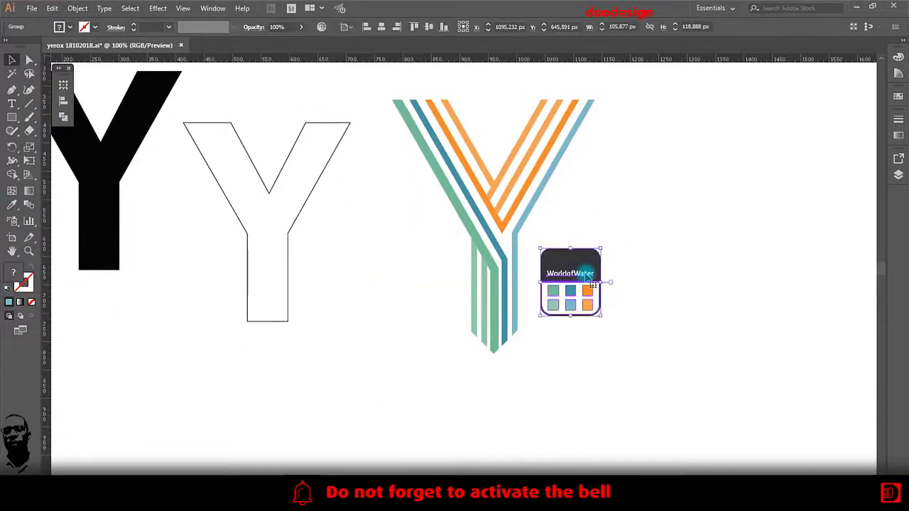
right_click(586, 275)
click(604, 369)
click(604, 347)
scroll(593, 278, down, 1)
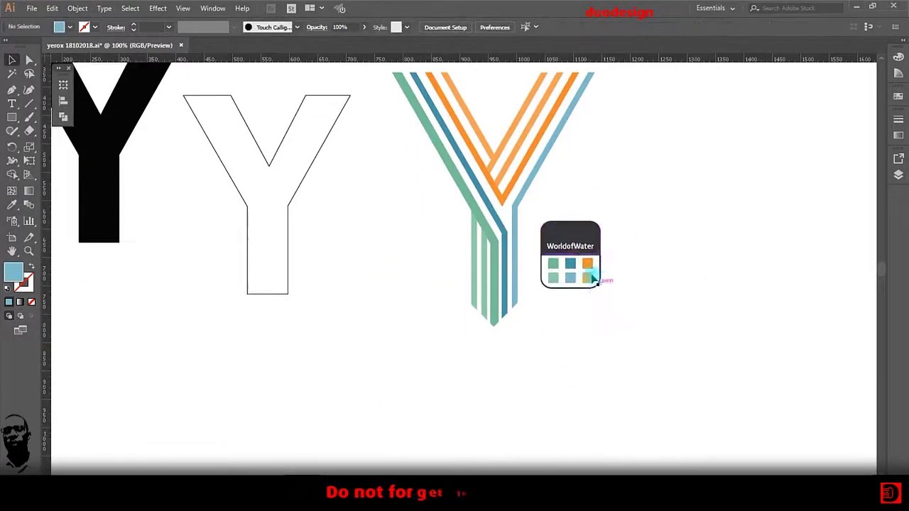
drag(577, 260, 523, 348)
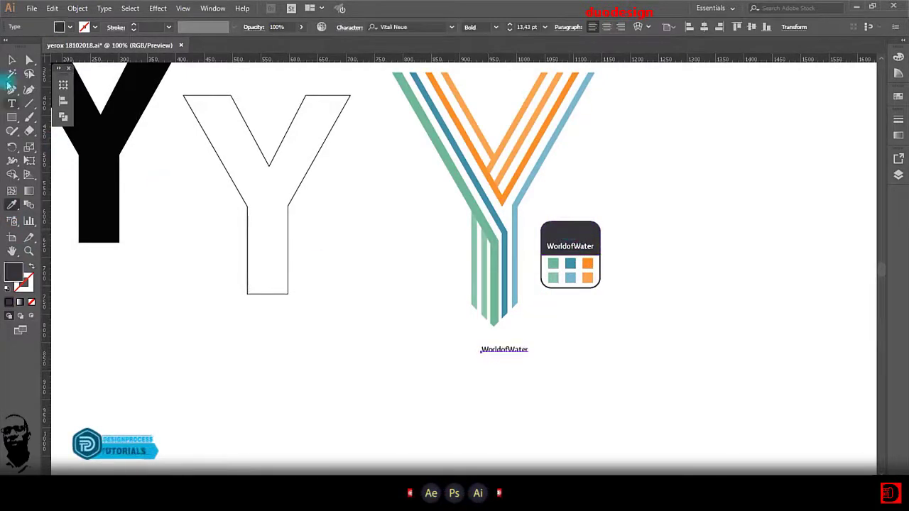
click(649, 278)
Recolor the dark orange V with the palette's dark blue and the adjacent light orange stripe inside its right arm with light blue.
scroll(549, 263, up, 3)
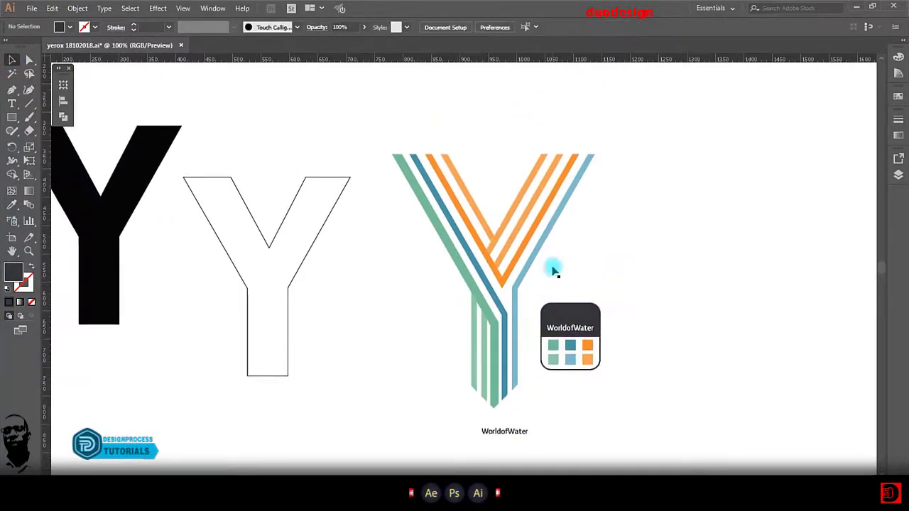
click(518, 255)
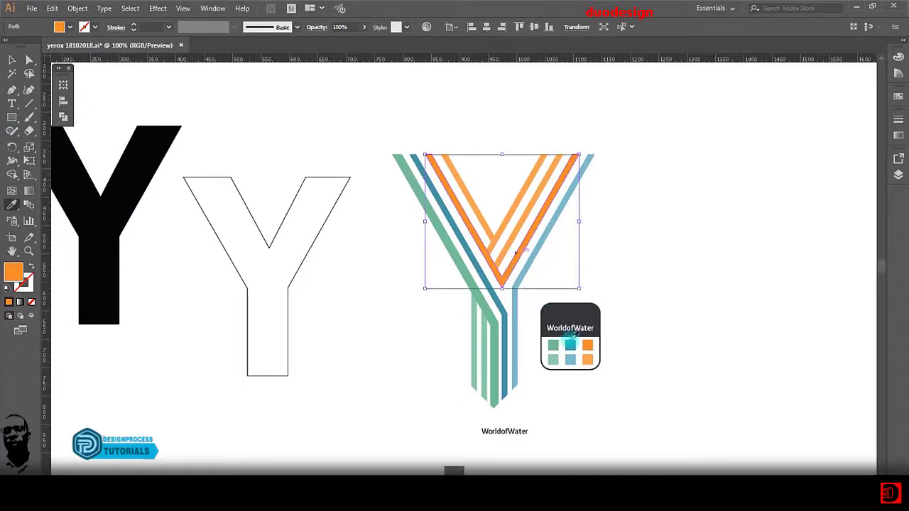
click(571, 344)
click(604, 256)
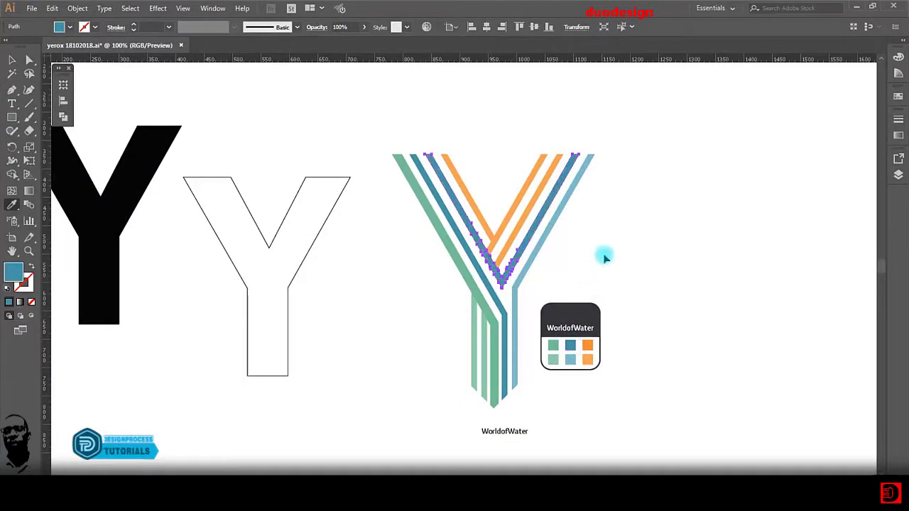
click(538, 199)
click(586, 232)
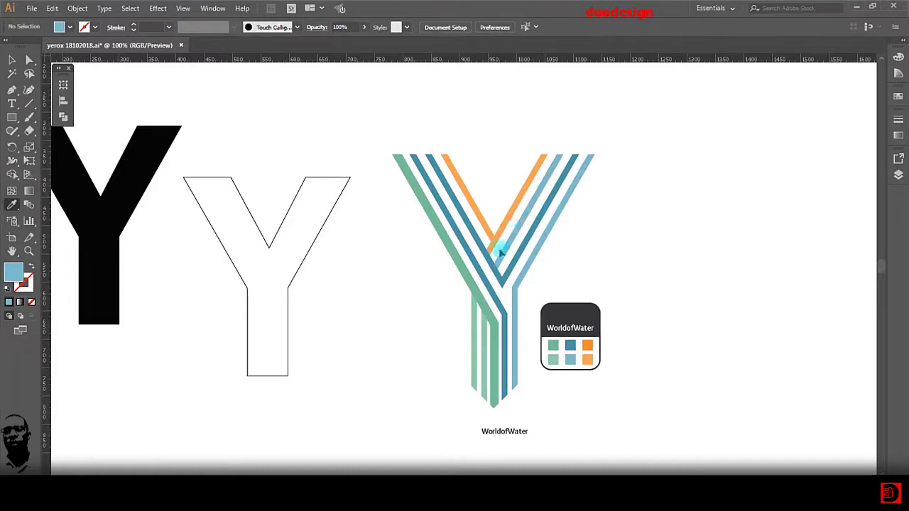
Recolor the bent dark blue band beside the wide green one with the palette header's dark grey.
click(517, 327)
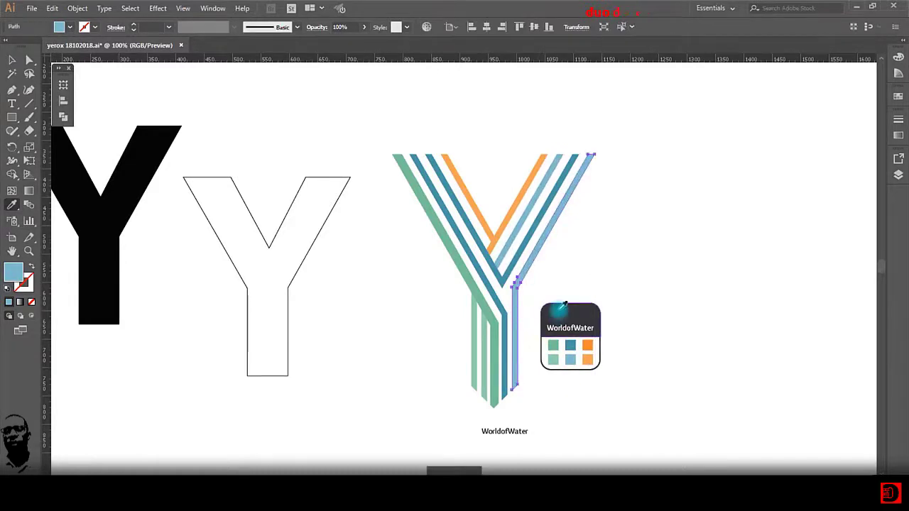
ctrl+click(580, 267)
ctrl+click(500, 302)
click(556, 314)
ctrl+click(613, 272)
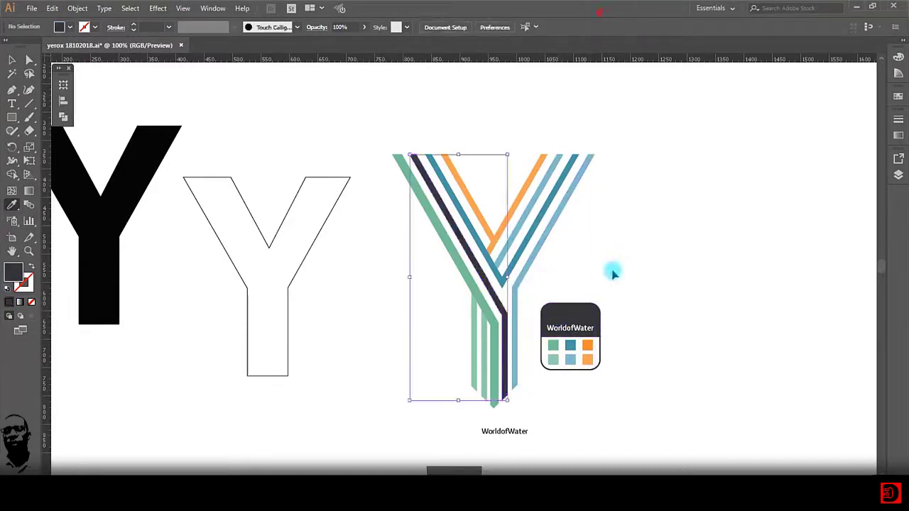
Recolor the outer right light blue band with light green and the innermost right-arm stripe with dark orange from the palette.
click(529, 273)
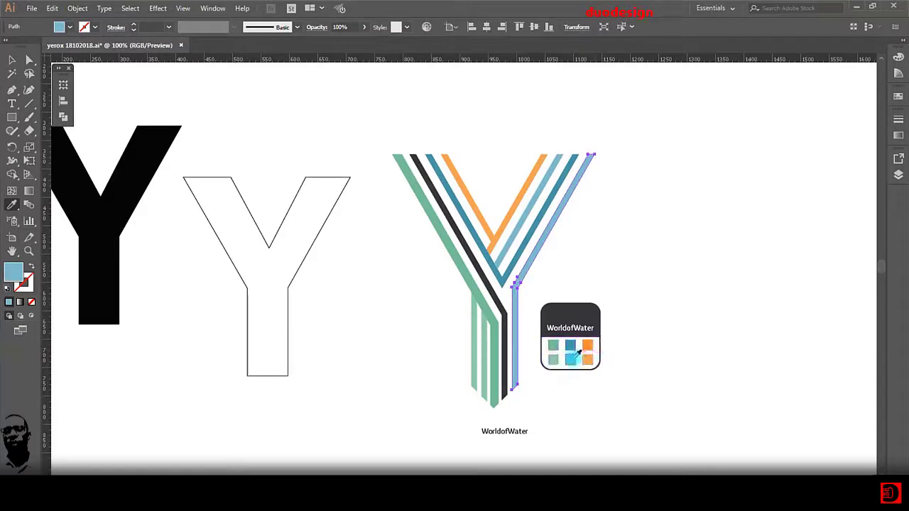
click(554, 361)
ctrl+click(619, 285)
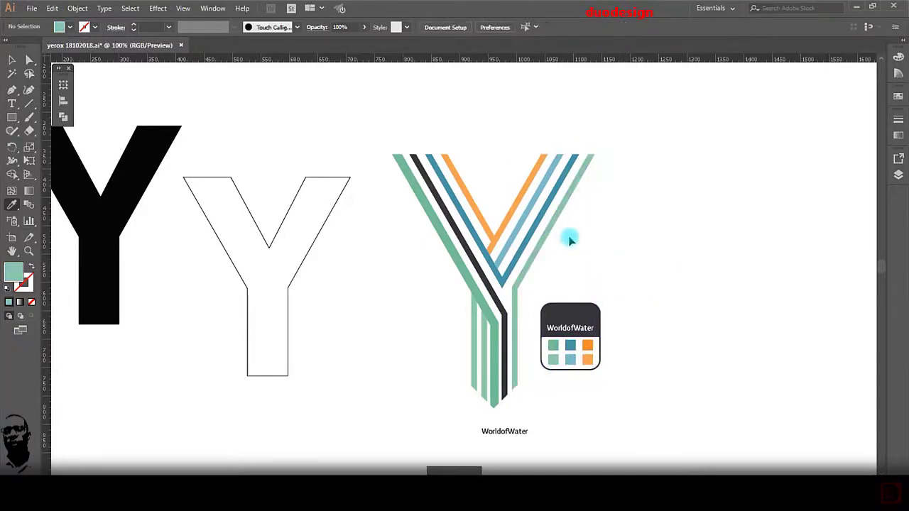
ctrl+click(502, 223)
click(588, 346)
ctrl+click(622, 264)
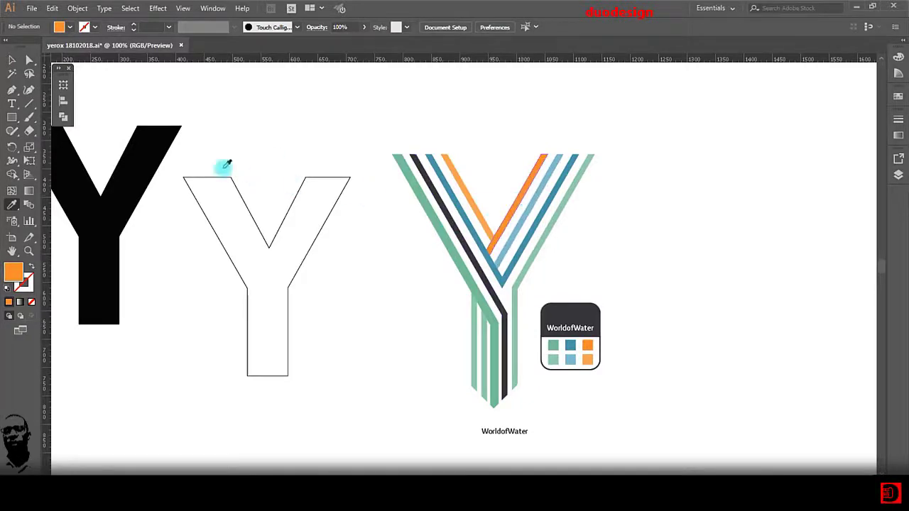
Enlarge the WorldofWater text below the striped Y to about 64 pt.
key(v)
scroll(677, 255, down, 2)
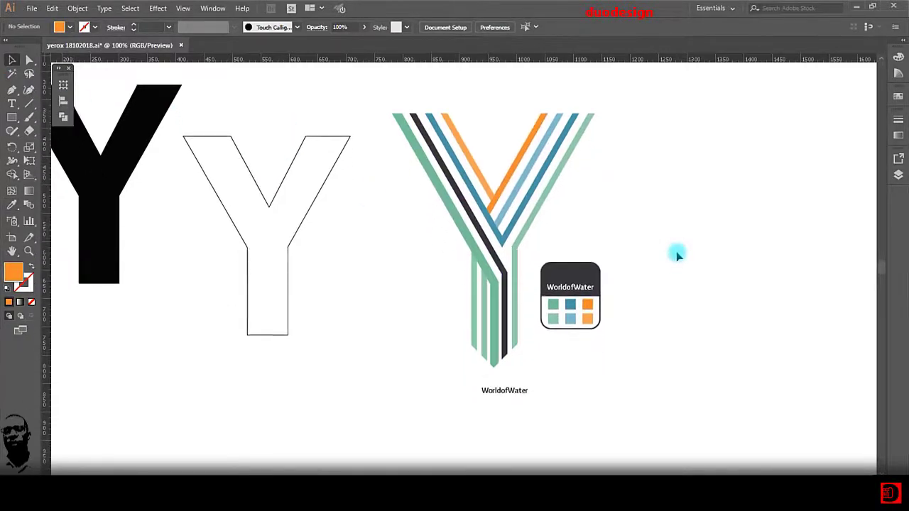
click(513, 381)
drag(511, 383, 511, 407)
Replace the large WorldofWater text below the striped Y with "Yerox".
triple_click(510, 396)
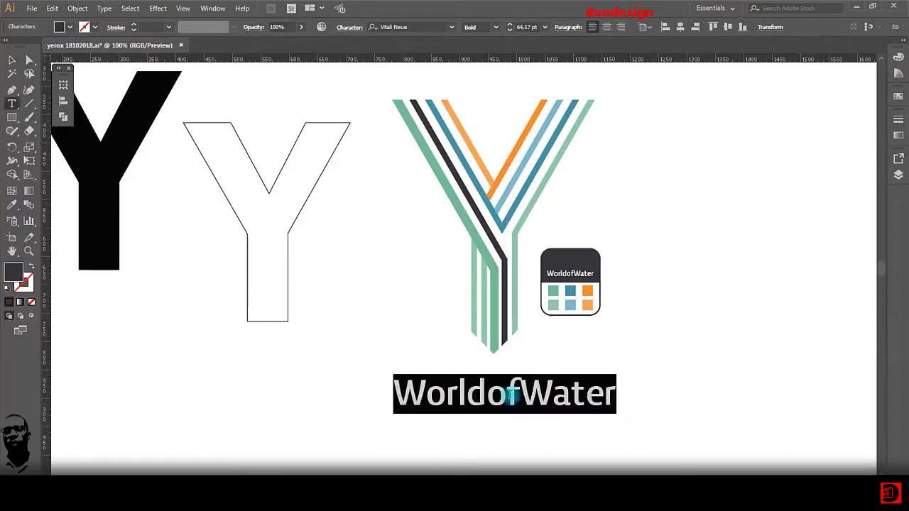
text(y)
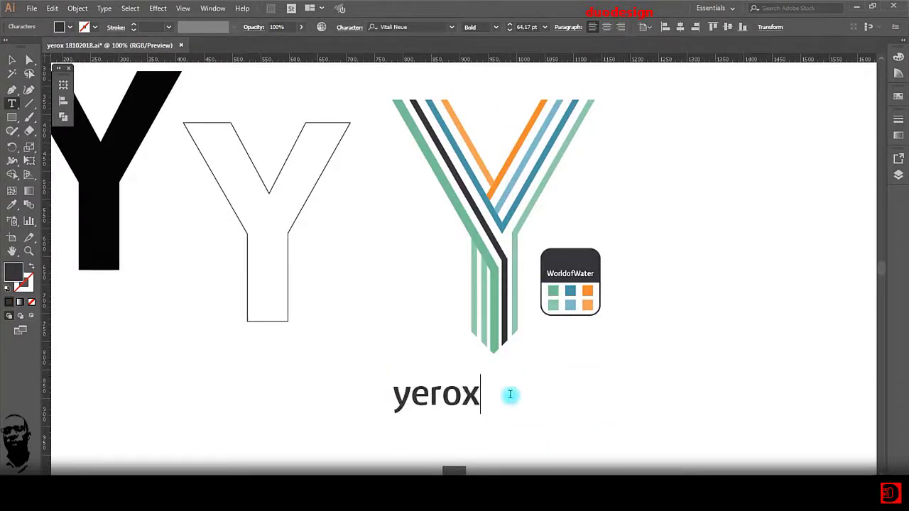
text(erox)
drag(394, 401, 410, 398)
text(Y)
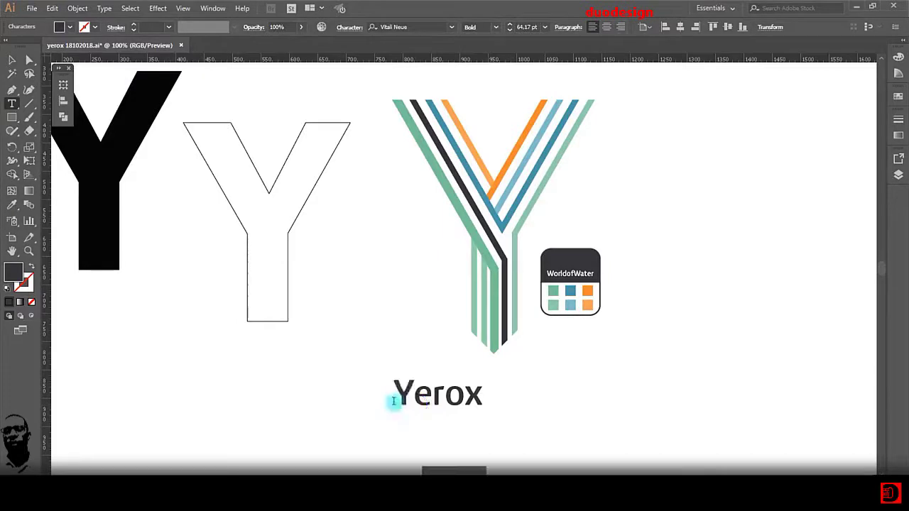
Center the Yerox text horizontally beneath the striped Y.
click(13, 62)
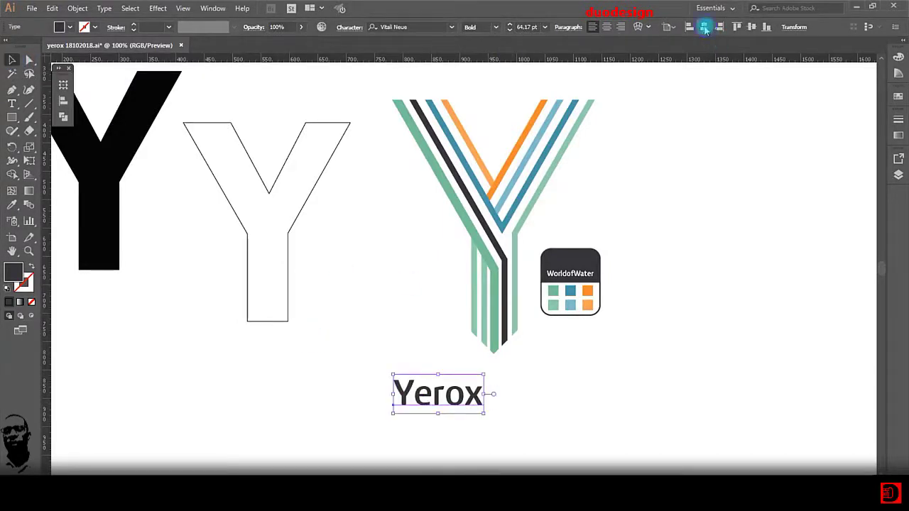
click(705, 27)
click(682, 327)
drag(561, 324, 548, 329)
scroll(649, 296, down, 2)
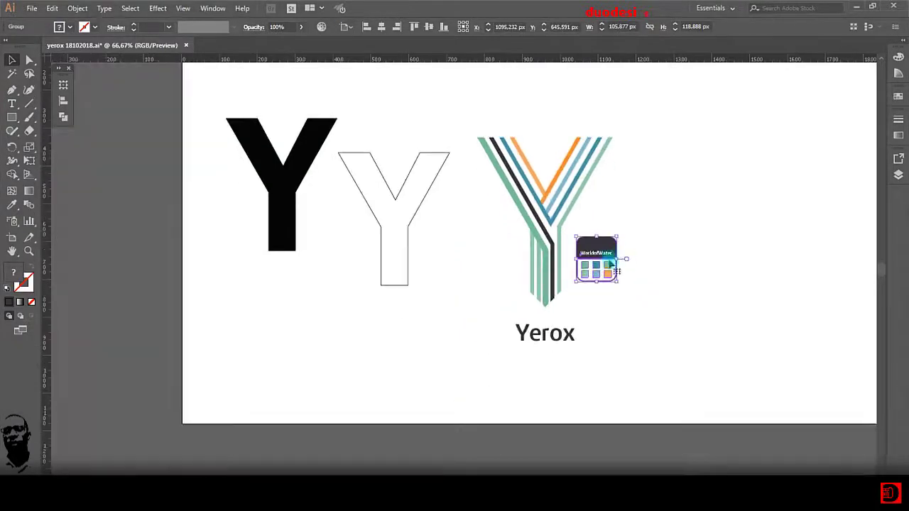
Move the WorldofWater color palette to the artboard's lower-left corner and delete the outlined Y beside the striped Y.
drag(314, 370, 224, 391)
scroll(613, 290, up, 1)
click(609, 288)
scroll(601, 271, up, 1)
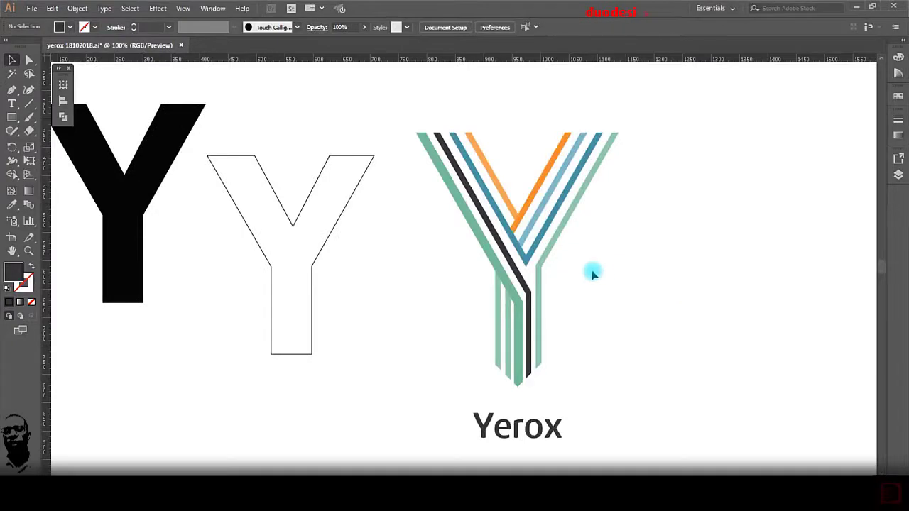
drag(300, 372, 436, 339)
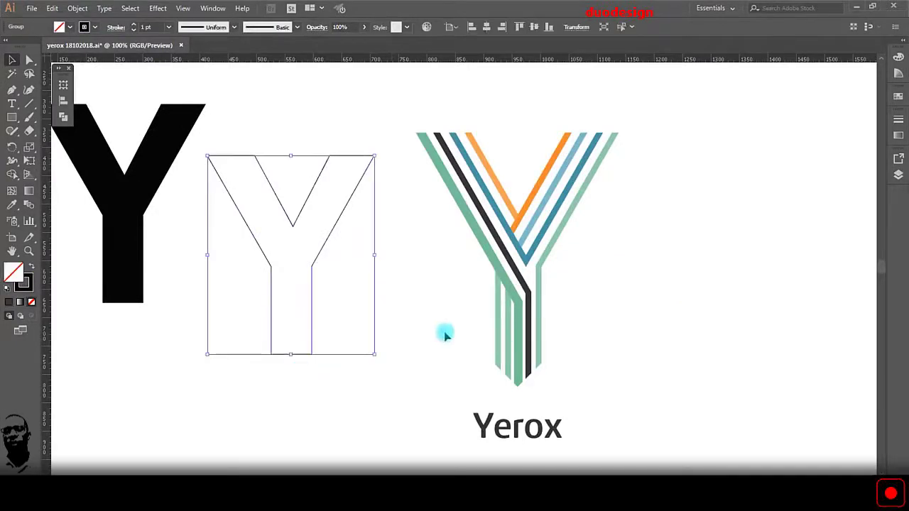
click(345, 264)
Center the solid black Y horizontally and vertically on the artboard, behind the striped Y.
drag(152, 177, 322, 276)
click(487, 32)
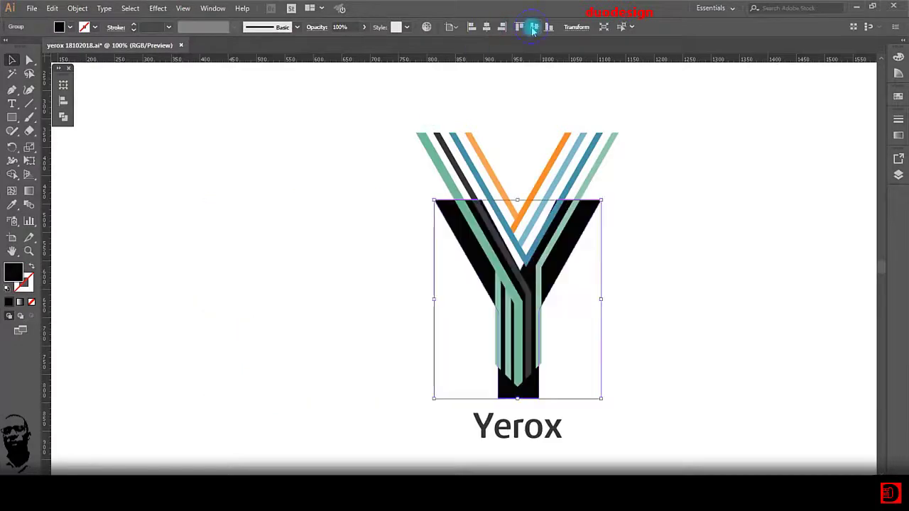
click(534, 27)
click(686, 249)
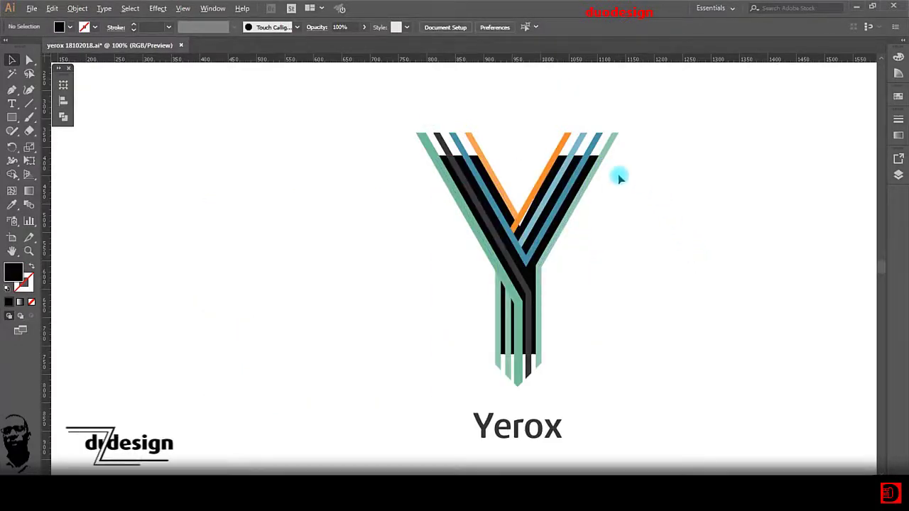
Delete the solid black Y behind the striped Y.
scroll(619, 177, up, 1)
drag(575, 167, 706, 204)
key(Delete)
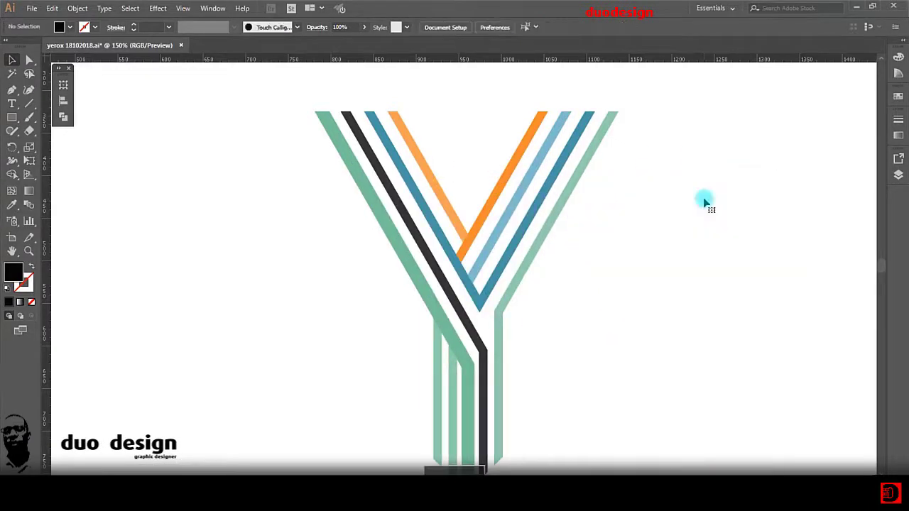
Scale the whole striped Y down proportionally to about 60 percent of its size, keeping its base in place.
scroll(704, 201, down, 1)
scroll(705, 202, down, 2)
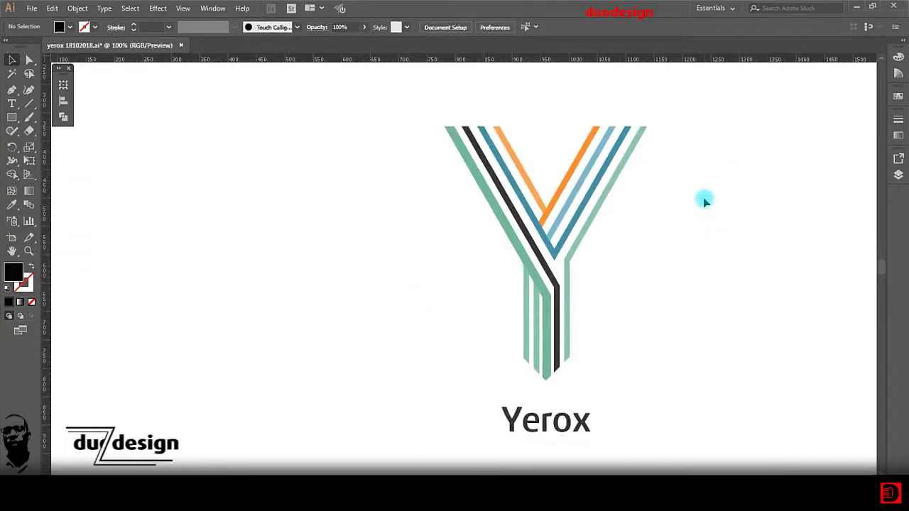
scroll(704, 202, down, 1)
scroll(704, 202, up, 4)
scroll(704, 202, right, 5)
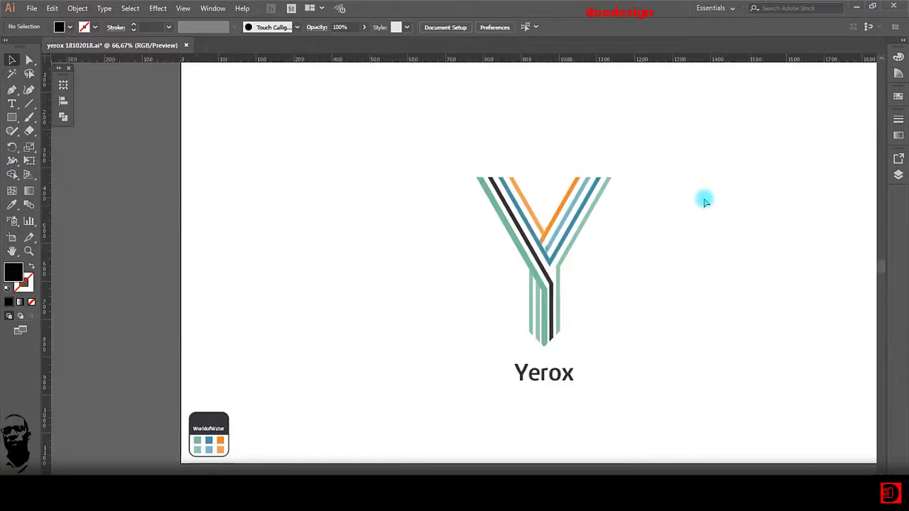
scroll(704, 202, up, 1)
scroll(705, 202, right, 4)
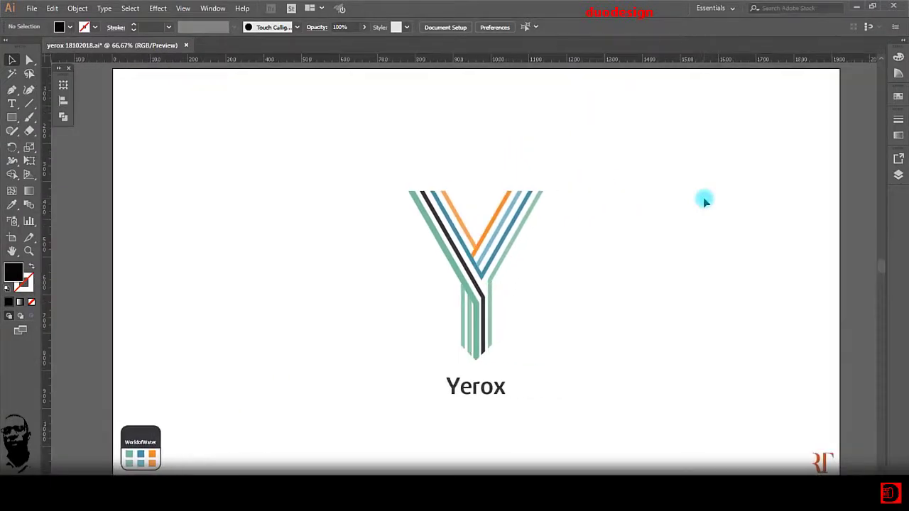
drag(403, 151, 573, 369)
drag(476, 190, 476, 256)
Group the paths of the striped Y and center the group vertically on the artboard.
right_click(481, 252)
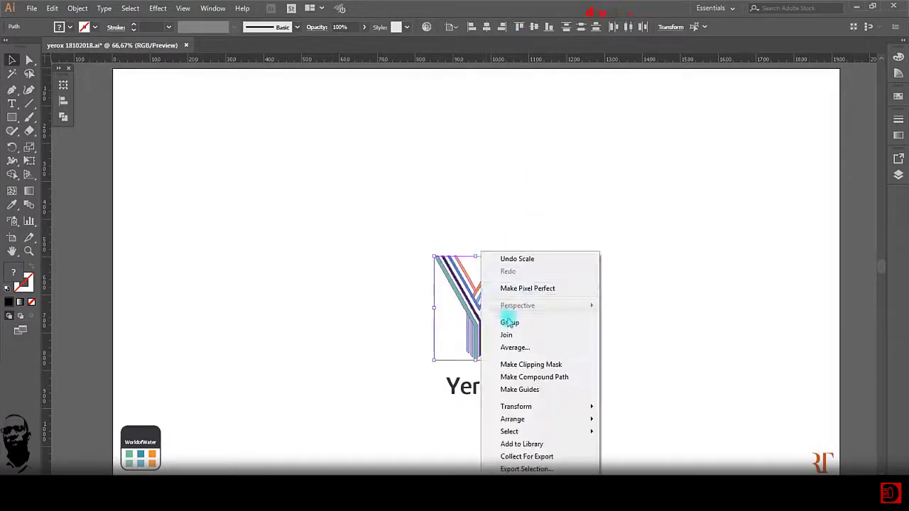
click(503, 320)
click(533, 27)
click(534, 284)
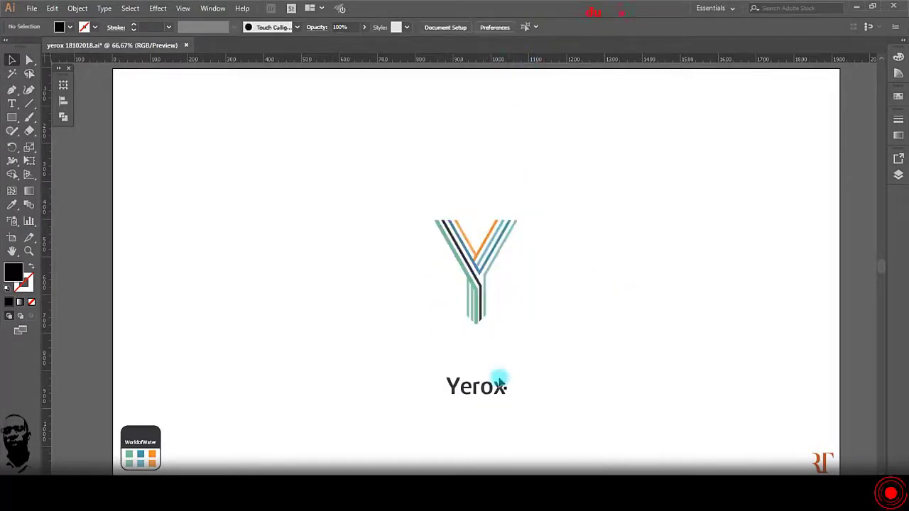
Move the Yerox text straight up to sit just beneath the striped Y.
drag(497, 381, 501, 335)
click(540, 381)
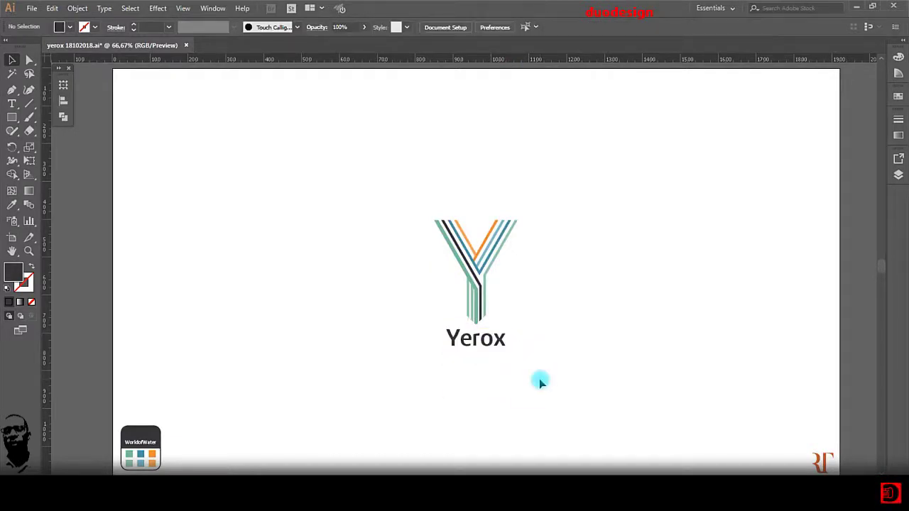